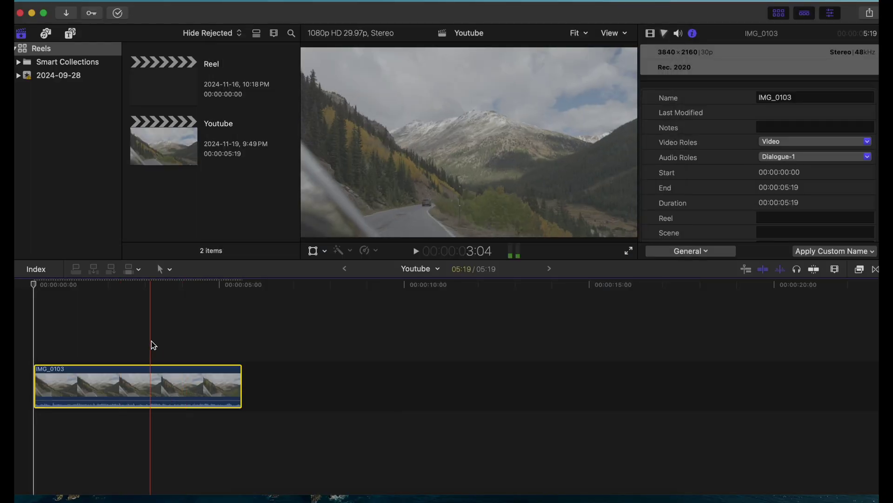
Move the playhead to 3:05 and set IMG_0103's Camera LUT to Apple Log
{"action": "left_click", "coordinate": [151, 367]}
{"action": "left_click", "coordinate": [708, 252]}
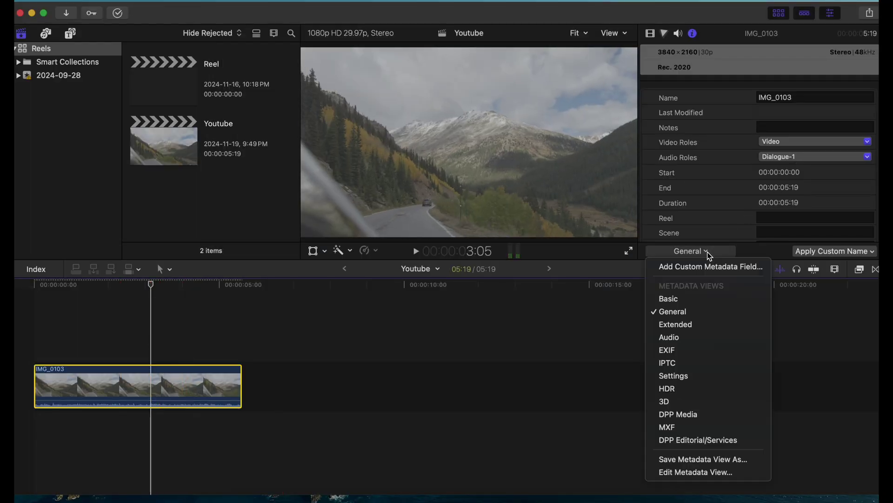
{"action": "left_click", "coordinate": [707, 253]}
{"action": "scroll", "coordinate": [786, 149], "scroll_direction": "down", "scroll_amount": 5}
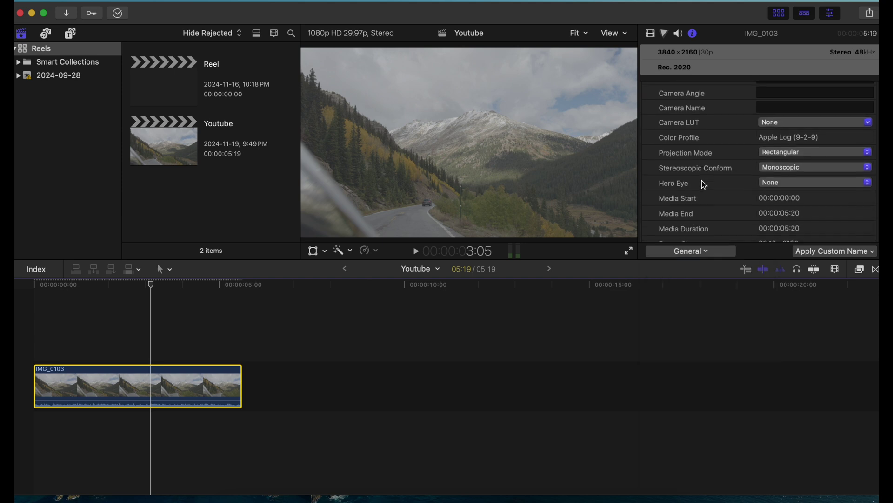
{"action": "left_click", "coordinate": [790, 121]}
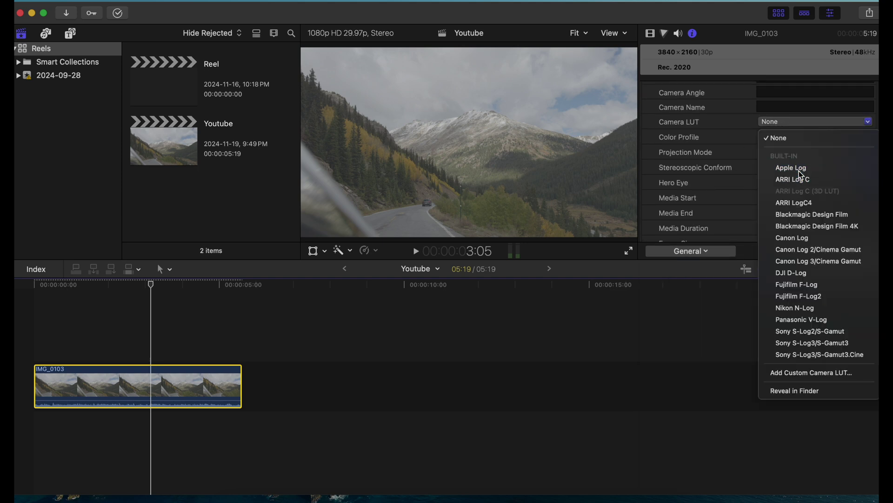
{"action": "left_click", "coordinate": [800, 175]}
Compare Camera LUT None against Apple Log, keep Apple Log, and show the luma waveform
{"action": "scroll", "coordinate": [745, 128], "scroll_direction": "up", "scroll_amount": 4}
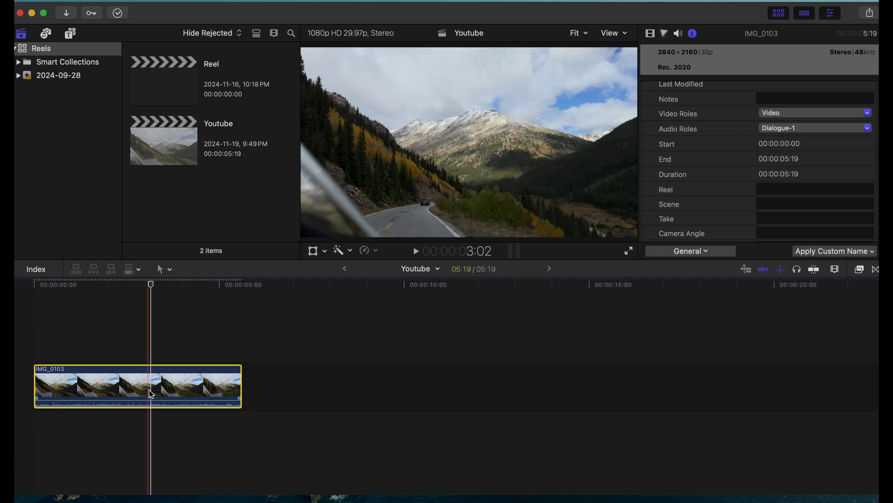
{"action": "scroll", "coordinate": [830, 172], "scroll_direction": "down", "scroll_amount": 4}
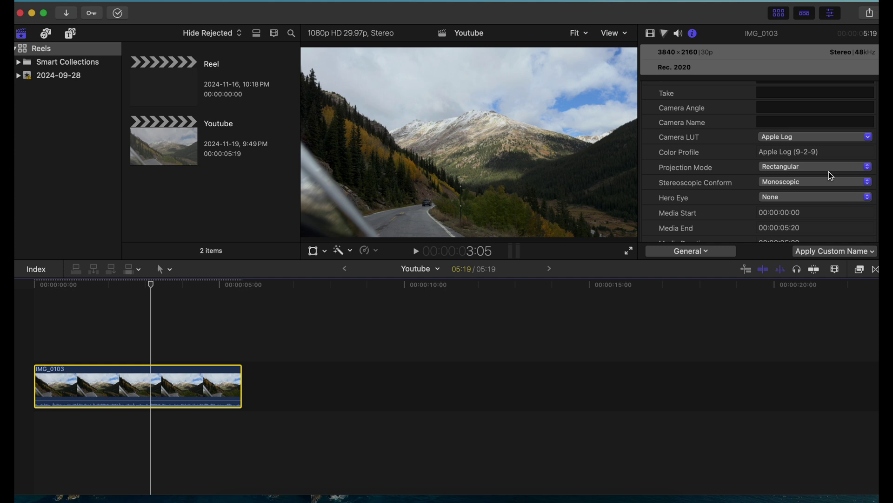
{"action": "scroll", "coordinate": [829, 173], "scroll_direction": "up", "scroll_amount": 2}
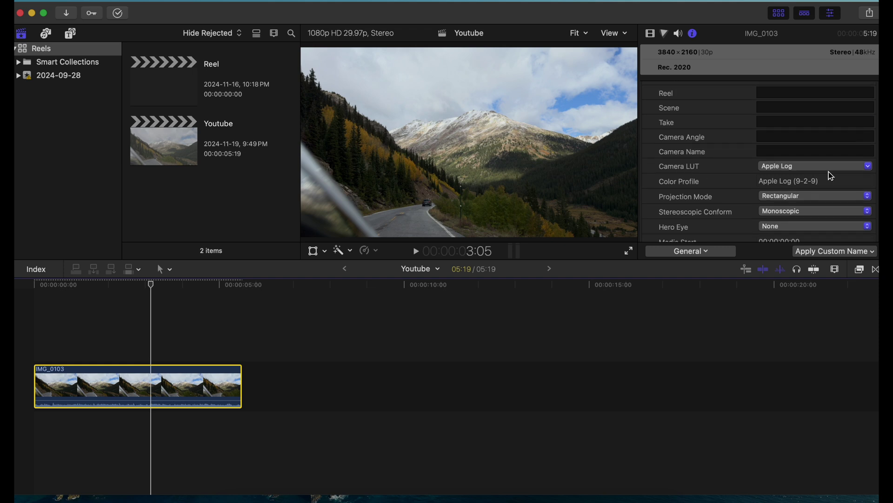
{"action": "left_click", "coordinate": [831, 170]}
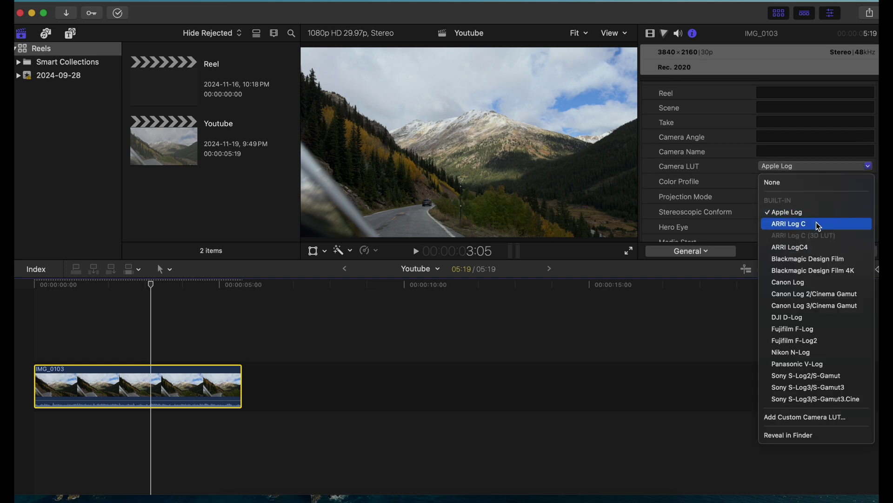
{"action": "left_click", "coordinate": [817, 184]}
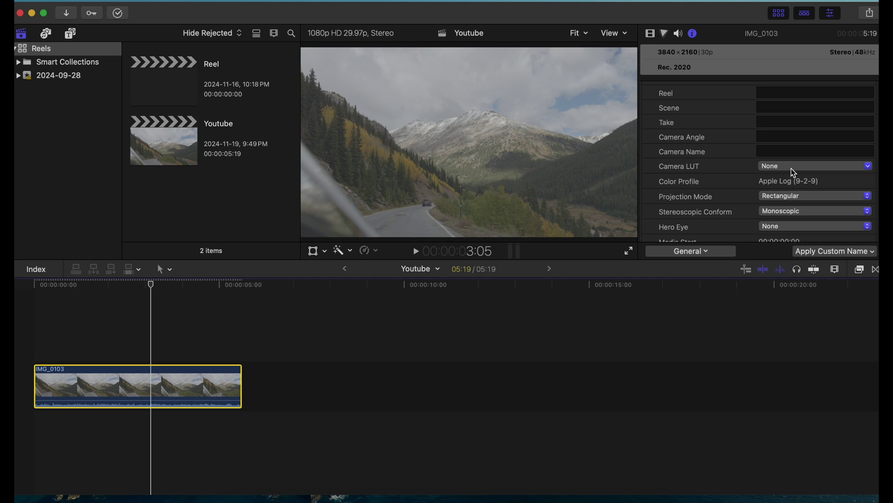
{"action": "left_click", "coordinate": [791, 168]}
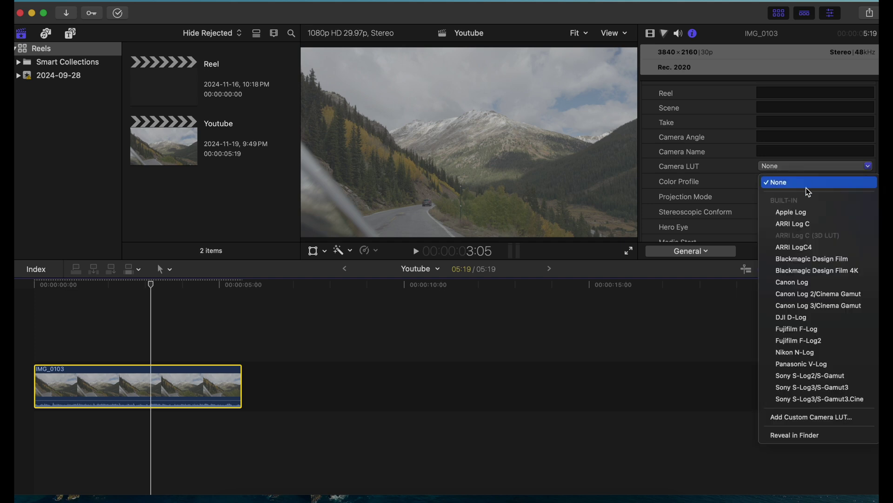
{"action": "left_click", "coordinate": [812, 213]}
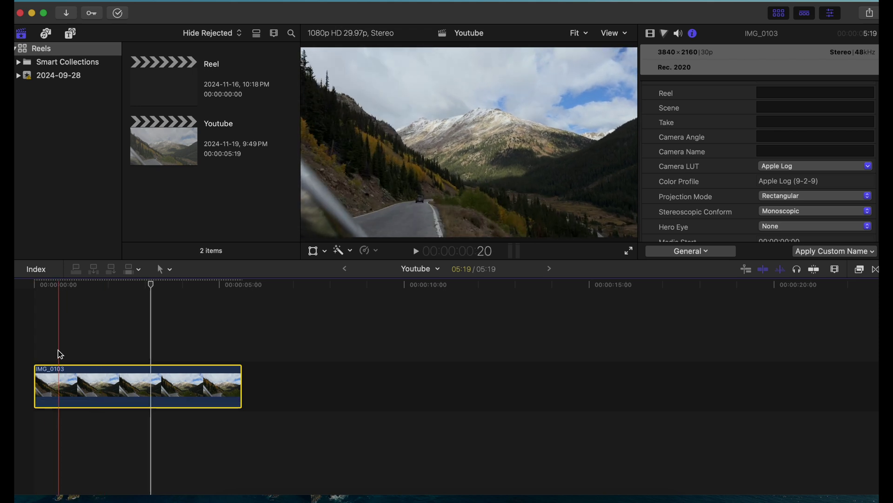
{"action": "key", "text": "super+7"}
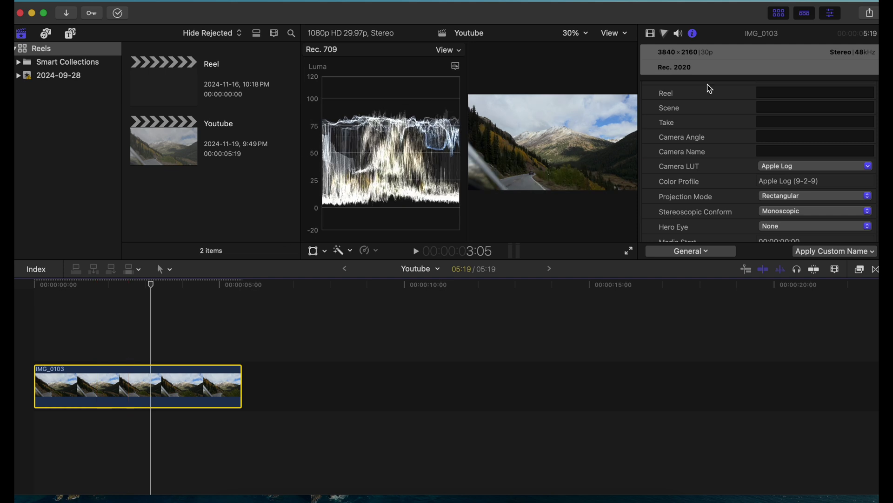
Add a Color Wheels correction to IMG_0103 from the Color inspector
{"action": "left_click", "coordinate": [665, 34]}
{"action": "left_click", "coordinate": [692, 53]}
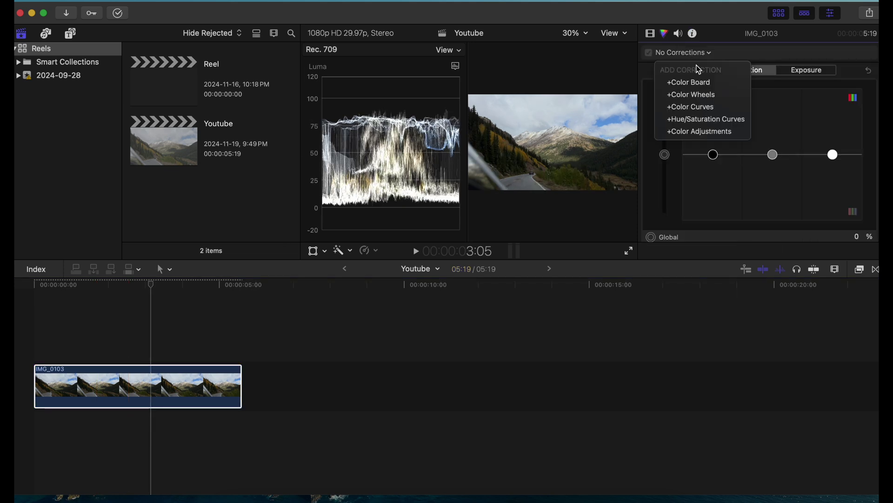
{"action": "left_click", "coordinate": [717, 95]}
{"action": "left_click", "coordinate": [651, 33]}
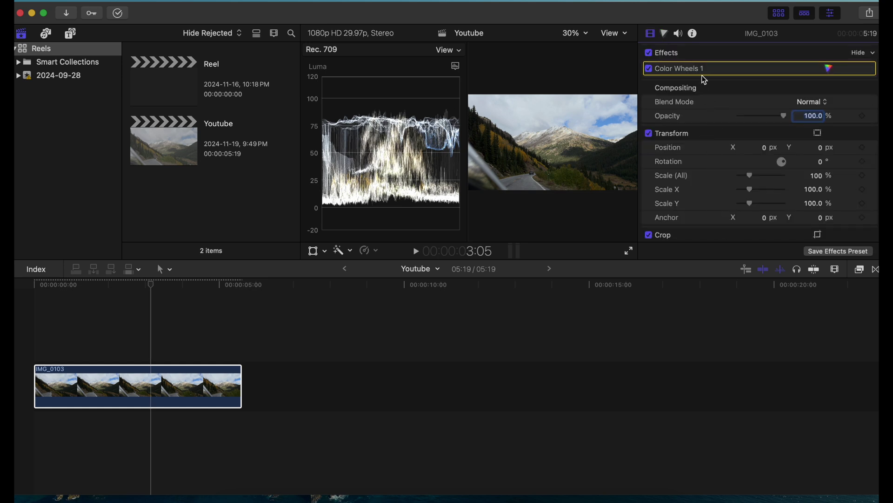
{"action": "left_click", "coordinate": [665, 34]}
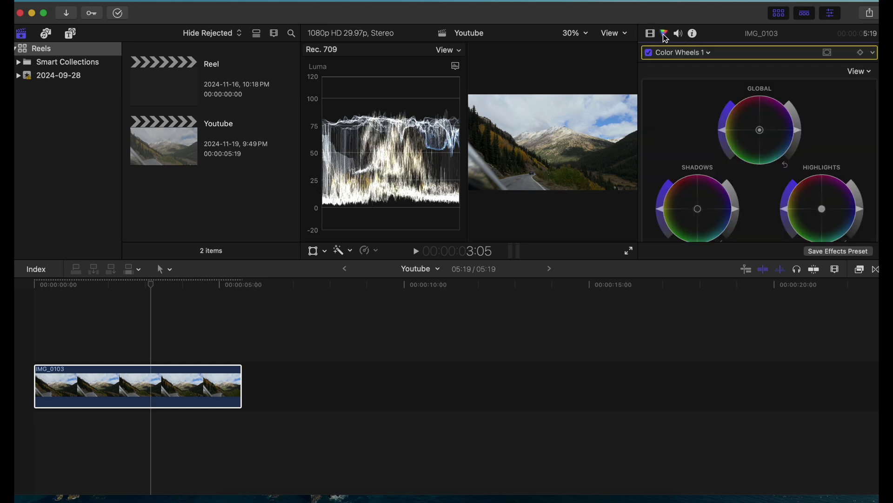
{"action": "scroll", "coordinate": [752, 182], "scroll_direction": "down", "scroll_amount": 2}
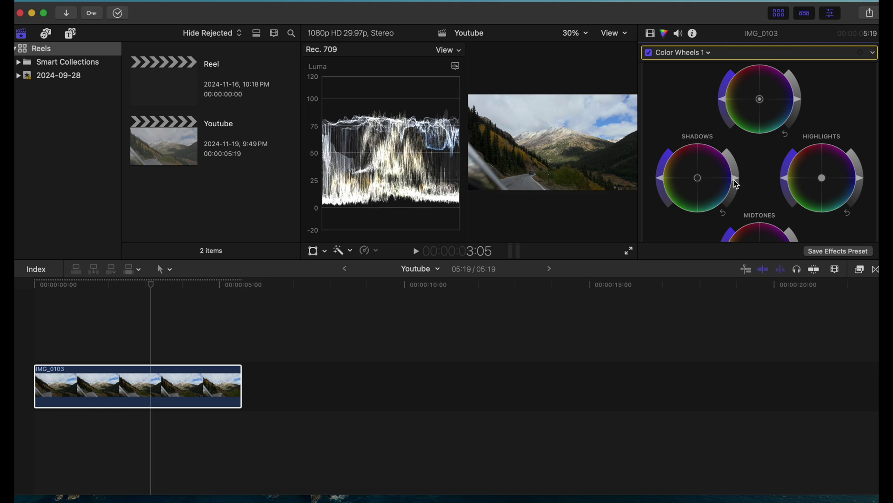
Rebalance Shadows brightness, raise Highlights brightness, and reset the Global saturation to neutral
{"action": "left_click_drag", "start_coordinate": [737, 185], "coordinate": [735, 194]}
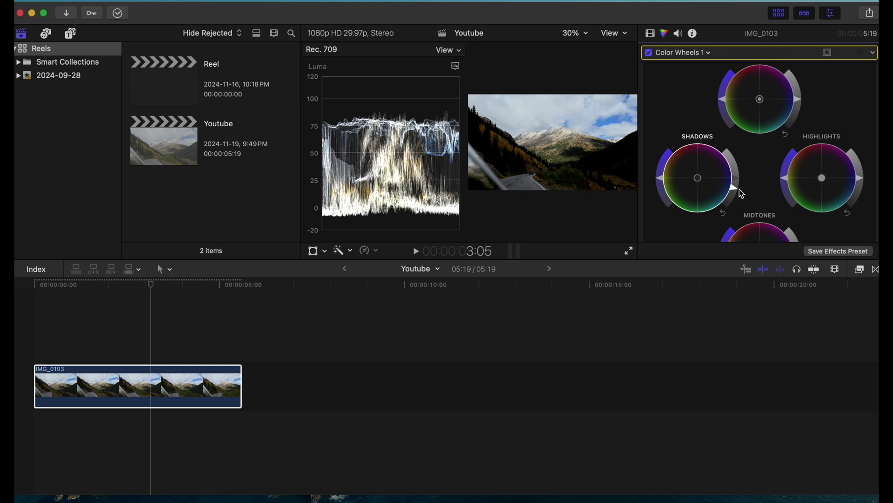
{"action": "left_click_drag", "start_coordinate": [742, 194], "coordinate": [737, 170]}
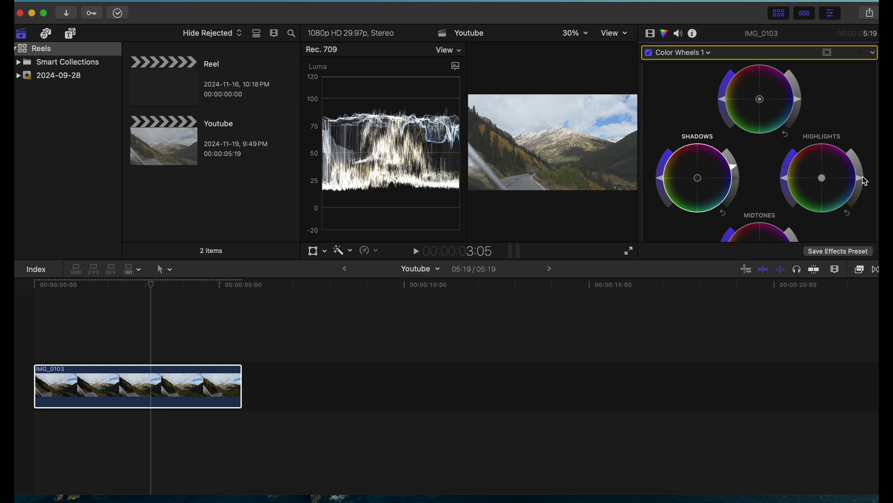
{"action": "mouse_move", "coordinate": [865, 181]}
{"action": "left_mouse_down"}
{"action": "mouse_move", "coordinate": [852, 162]}
{"action": "mouse_move", "coordinate": [864, 176]}
{"action": "left_mouse_up"}
{"action": "left_click_drag", "start_coordinate": [733, 164], "coordinate": [743, 183]}
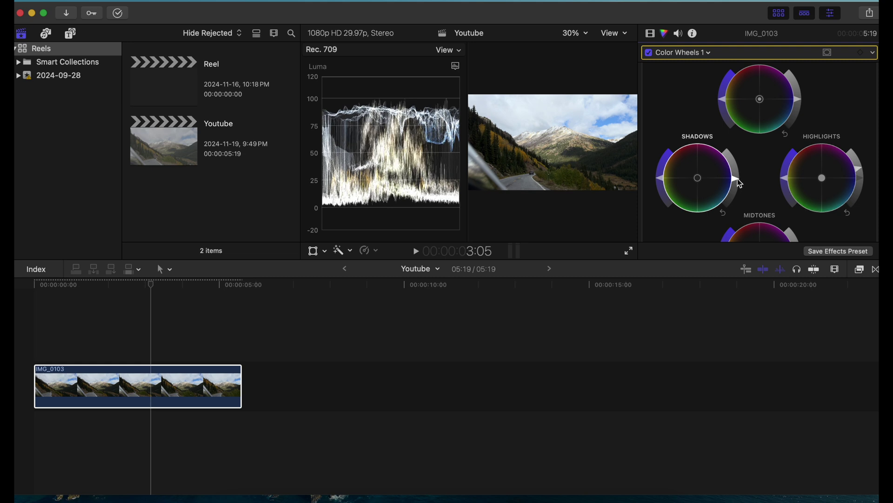
{"action": "left_click_drag", "start_coordinate": [740, 183], "coordinate": [740, 182]}
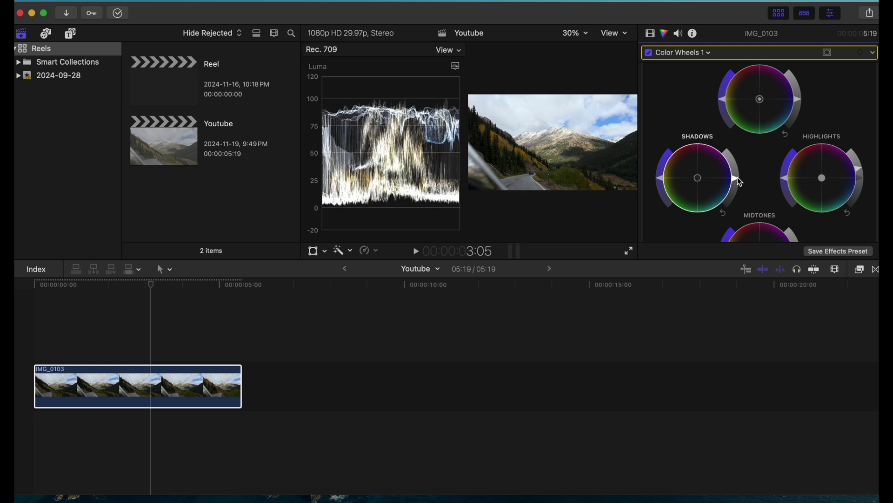
{"action": "scroll", "coordinate": [749, 158], "scroll_direction": "up", "scroll_amount": 2}
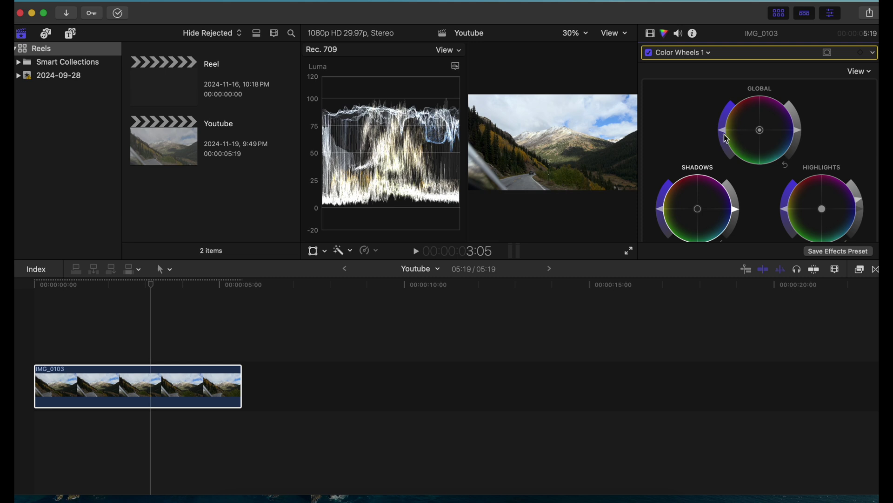
{"action": "mouse_move", "coordinate": [727, 138]}
{"action": "left_mouse_down"}
{"action": "mouse_move", "coordinate": [727, 120]}
{"action": "mouse_move", "coordinate": [728, 132]}
{"action": "left_mouse_up"}
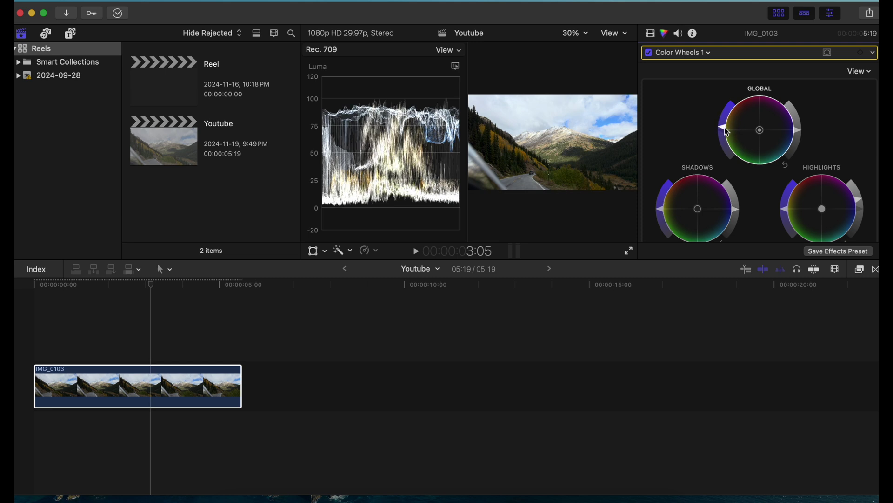
{"action": "left_click", "coordinate": [786, 166]}
Apply the Custom LUT effect to IMG_0103 and hide the video scopes
{"action": "left_click", "coordinate": [651, 33]}
{"action": "left_click", "coordinate": [859, 269]}
{"action": "left_click", "coordinate": [756, 488]}
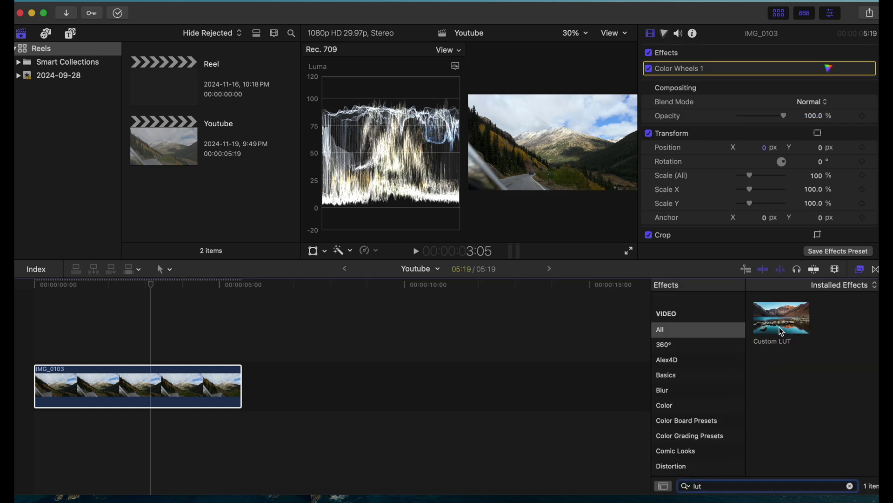
{"action": "left_click_drag", "start_coordinate": [782, 316], "coordinate": [161, 388]}
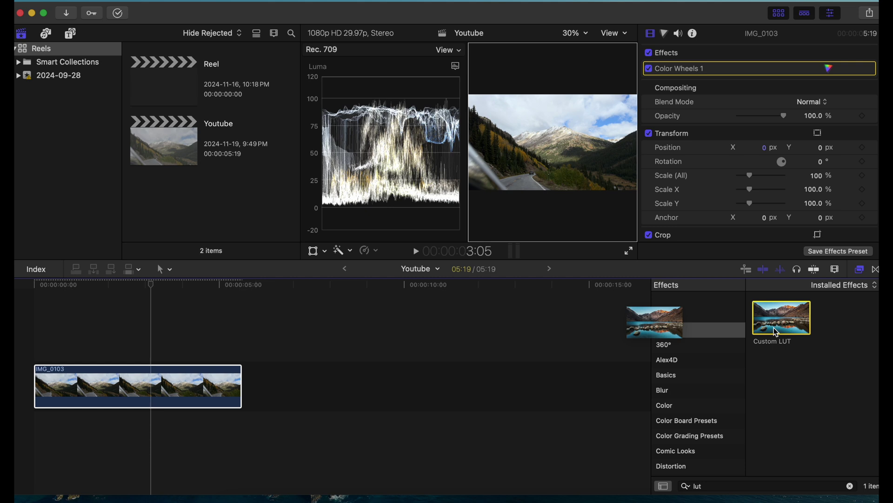
{"action": "key", "text": "super+7"}
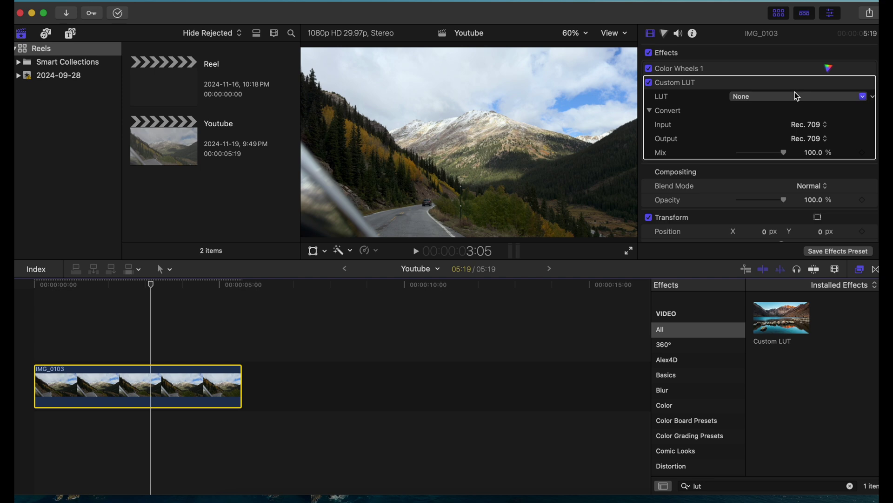
Choose the Ethereal Blue LUT and set the Custom LUT Mix to 70%
{"action": "left_click", "coordinate": [790, 102]}
{"action": "mouse_move", "coordinate": [791, 236]}
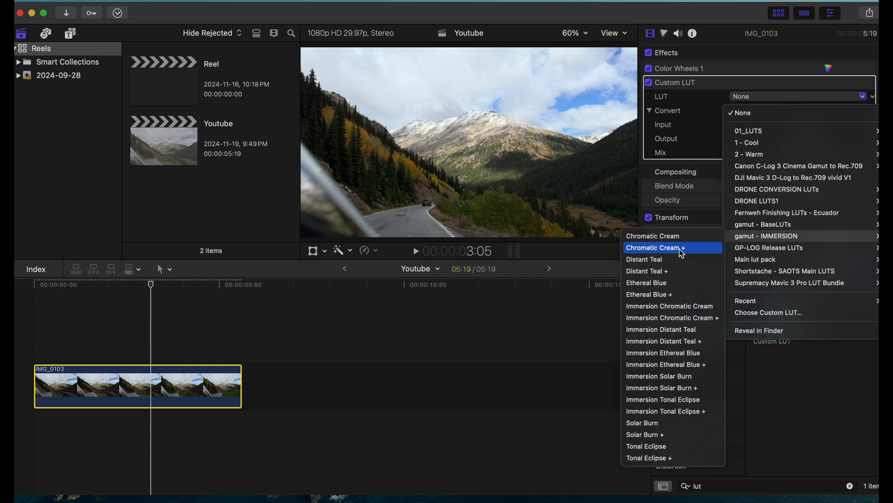
{"action": "left_click", "coordinate": [682, 284]}
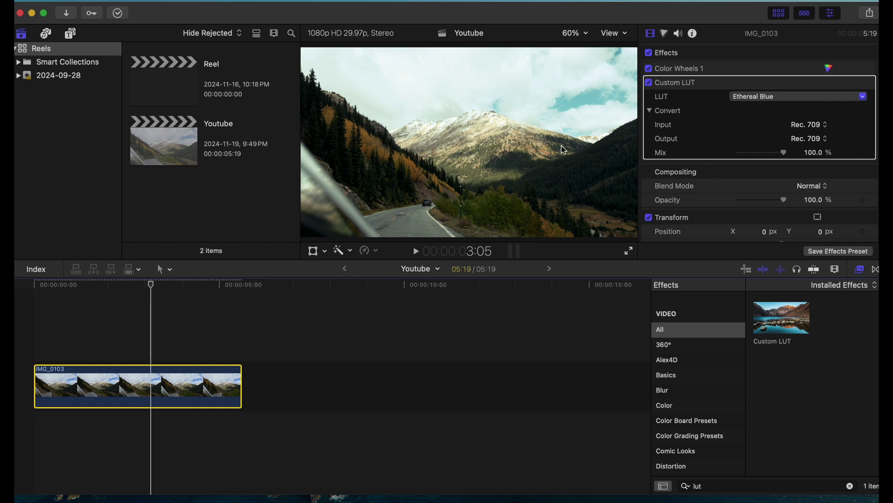
{"action": "mouse_move", "coordinate": [785, 153]}
{"action": "left_mouse_down"}
{"action": "mouse_move", "coordinate": [733, 153]}
{"action": "mouse_move", "coordinate": [797, 155]}
{"action": "left_mouse_up"}
{"action": "left_click", "coordinate": [817, 156]}
{"action": "type", "text": "70"}
{"action": "key", "text": "Return"}
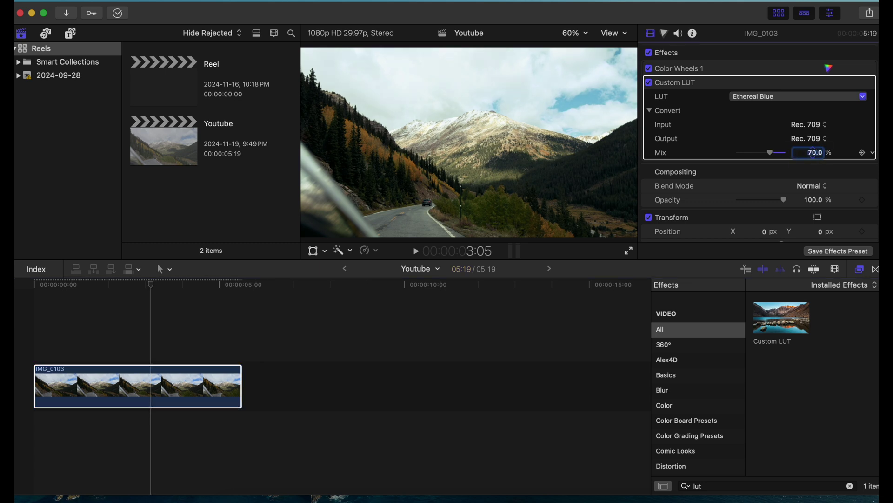
Toggle the Custom LUT to compare, then add a Color Curves correction to the clip
{"action": "left_click", "coordinate": [651, 85]}
{"action": "left_click", "coordinate": [651, 84]}
{"action": "left_click", "coordinate": [665, 33]}
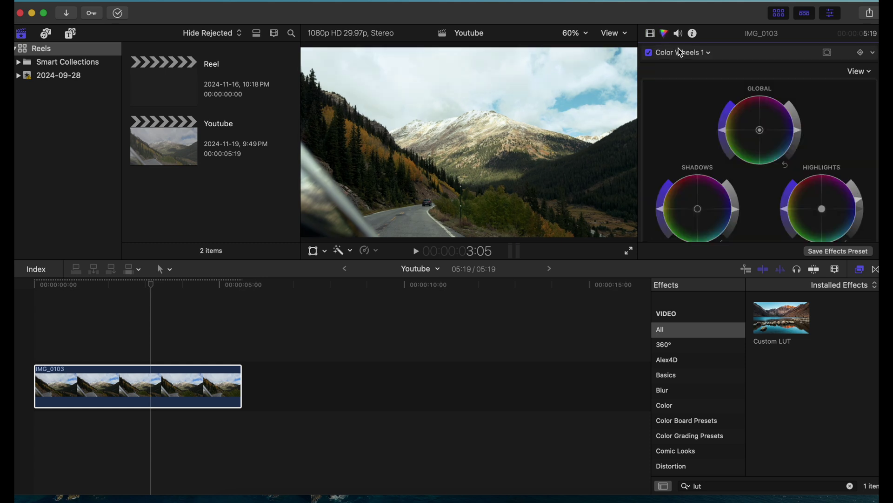
{"action": "left_click", "coordinate": [684, 53]}
{"action": "left_click", "coordinate": [722, 168]}
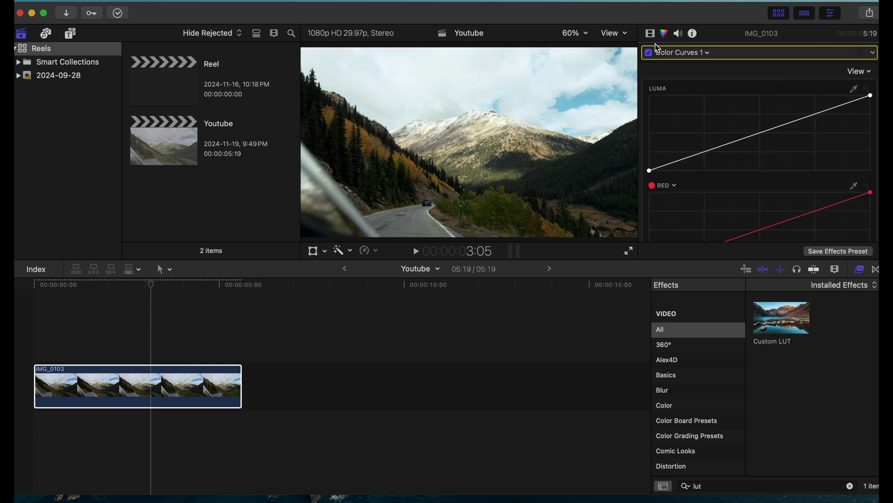
{"action": "left_click", "coordinate": [650, 34]}
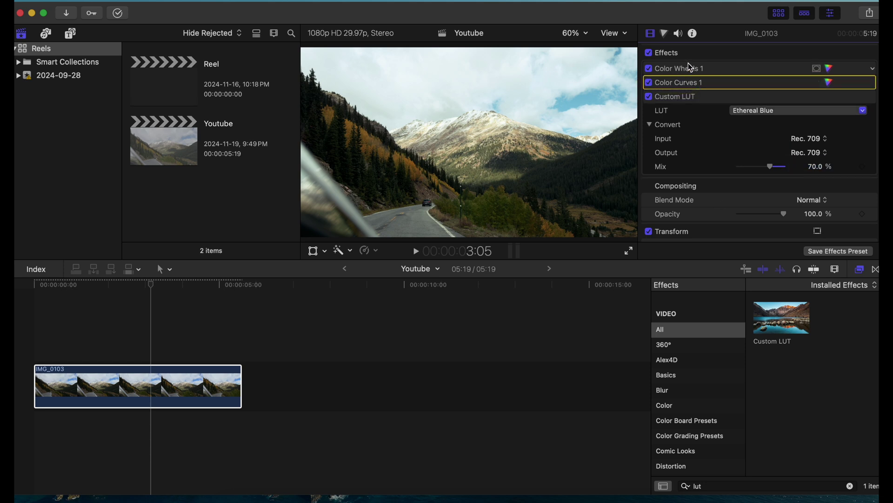
{"action": "left_click", "coordinate": [689, 63]}
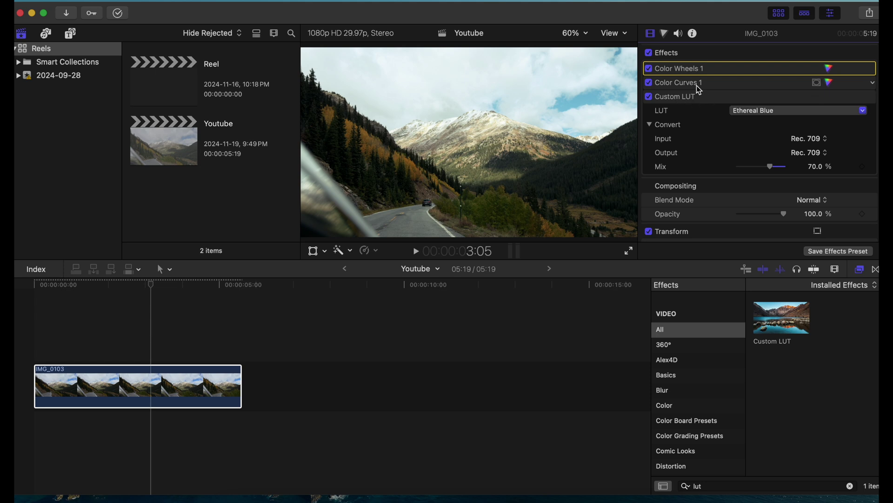
{"action": "left_click", "coordinate": [696, 84]}
{"action": "left_click", "coordinate": [666, 33]}
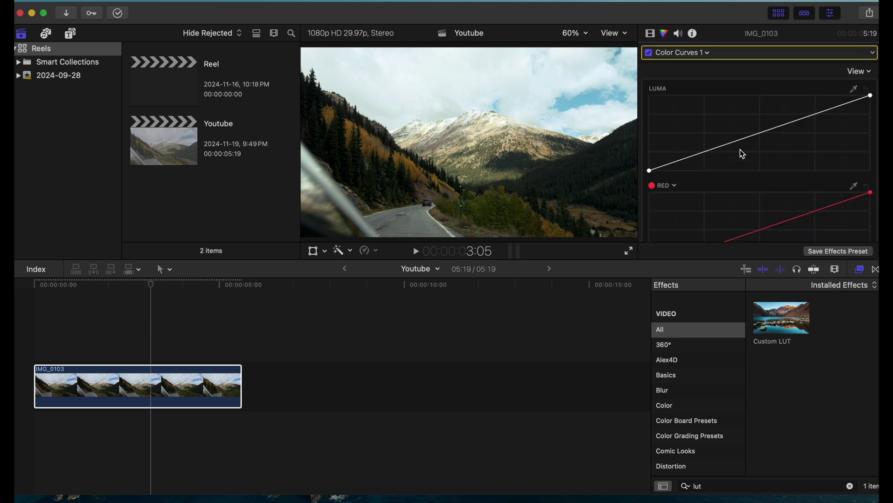
Add three Luma curve points, lift the blacks, raise the upper point, and lower the white point
{"action": "left_click", "coordinate": [704, 153]}
{"action": "left_click", "coordinate": [761, 132]}
{"action": "left_click", "coordinate": [814, 115]}
{"action": "left_click_drag", "start_coordinate": [650, 170], "coordinate": [649, 169]}
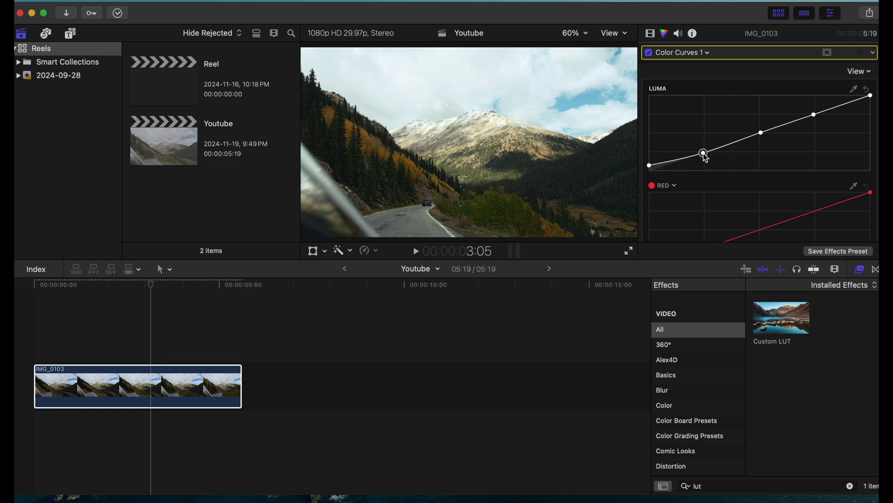
{"action": "left_click_drag", "start_coordinate": [871, 96], "coordinate": [871, 99]}
{"action": "left_click_drag", "start_coordinate": [818, 118], "coordinate": [818, 117]}
{"action": "left_click_drag", "start_coordinate": [871, 100], "coordinate": [872, 105]}
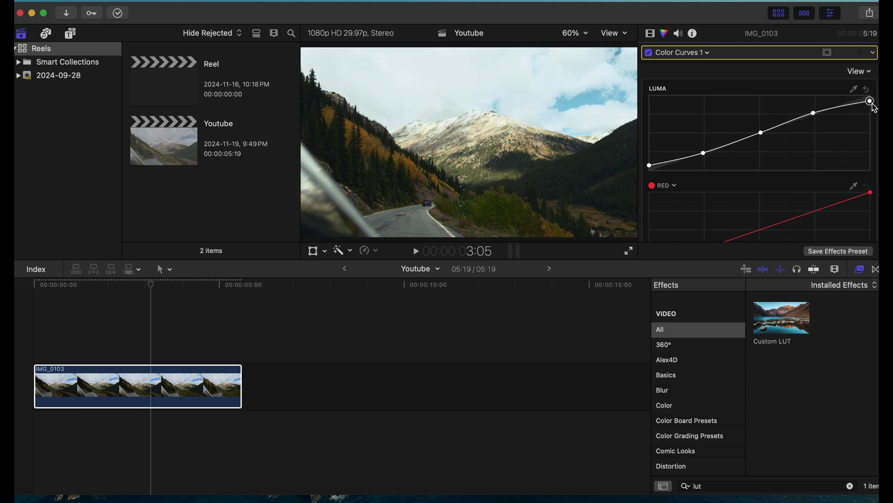
Show the luma waveform and toggle Color Curves 1 off and on to compare
{"action": "key", "text": "super+7"}
{"action": "key", "text": "super+7"}
{"action": "left_click", "coordinate": [650, 54]}
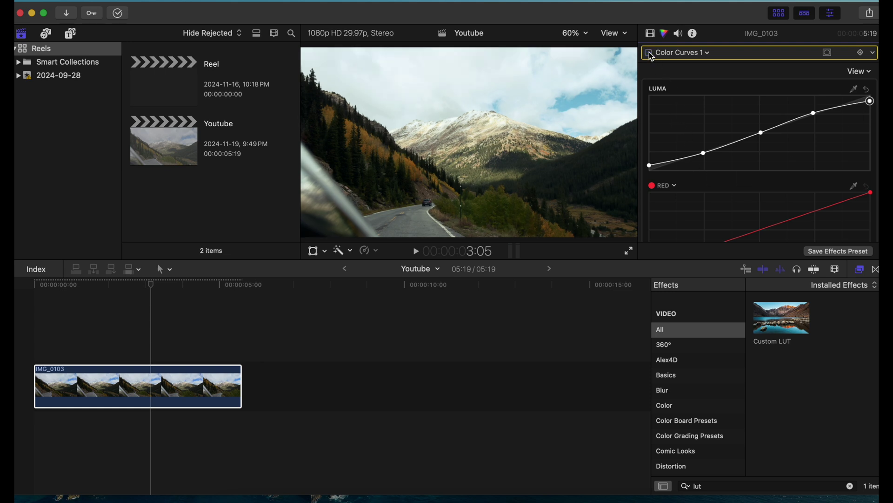
{"action": "left_click", "coordinate": [650, 54]}
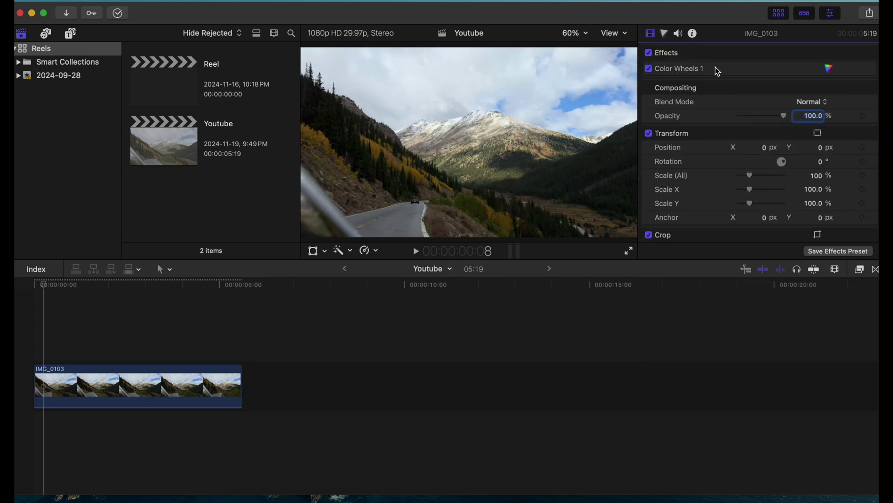
Add a Hue/Saturation Curves correction to IMG_0103
{"action": "left_click", "coordinate": [687, 64]}
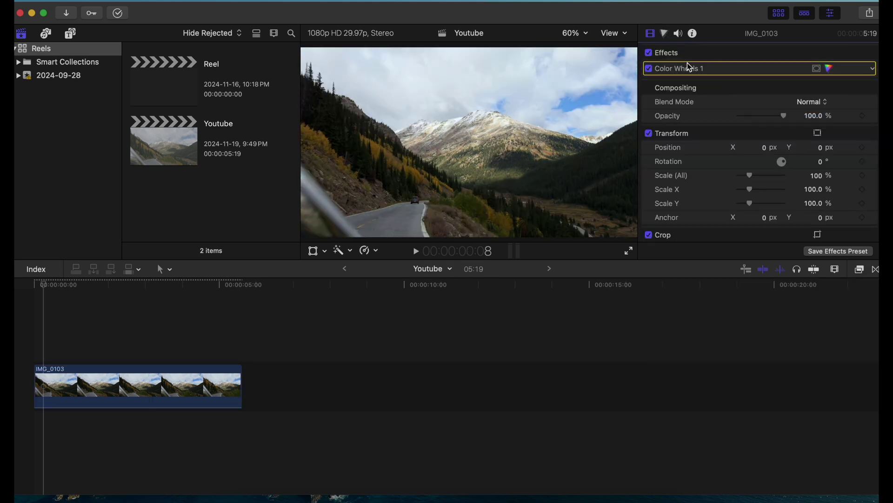
{"action": "left_click", "coordinate": [666, 33]}
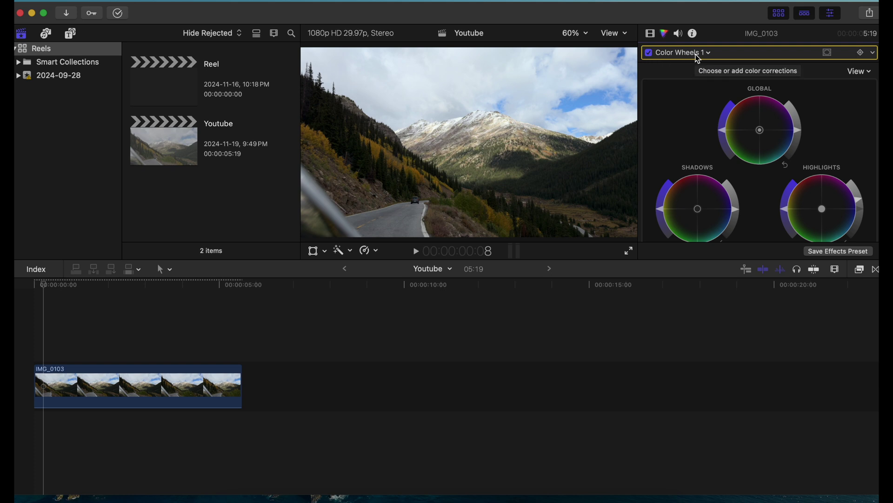
{"action": "left_click", "coordinate": [681, 53]}
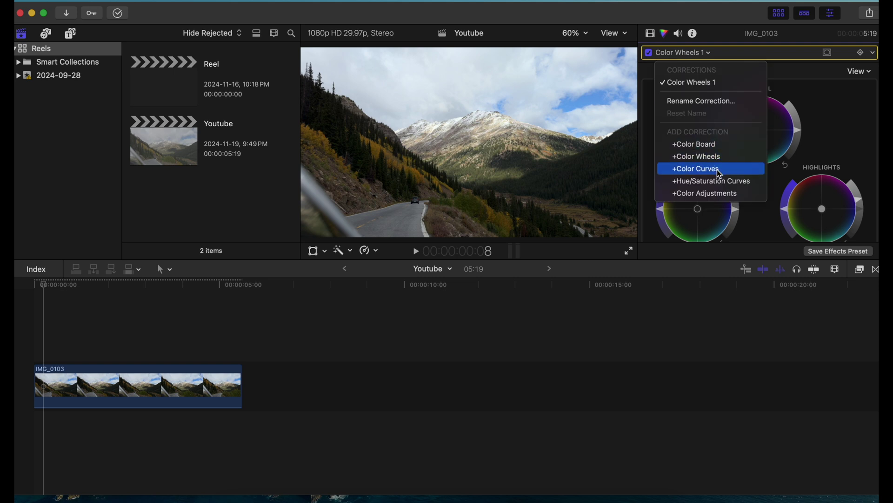
{"action": "left_click", "coordinate": [728, 182]}
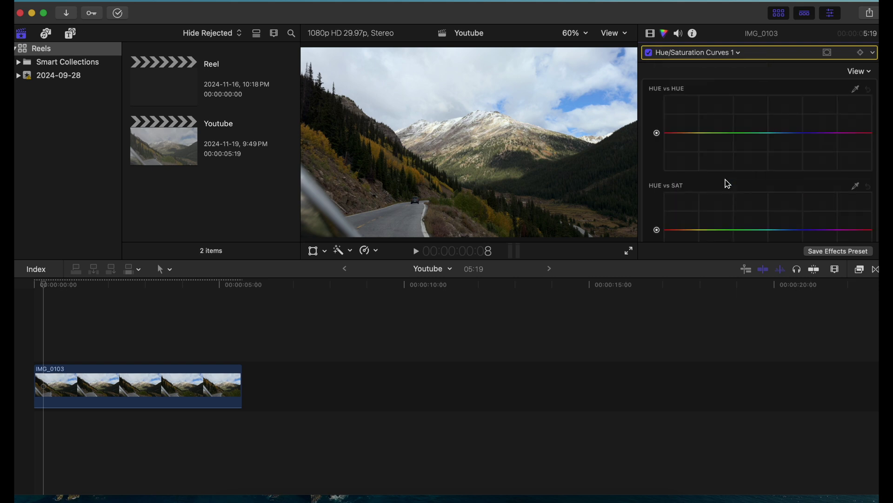
Sample a picture colour onto Hue vs Hue, shift its hue, then ease it back near neutral
{"action": "left_click", "coordinate": [856, 89]}
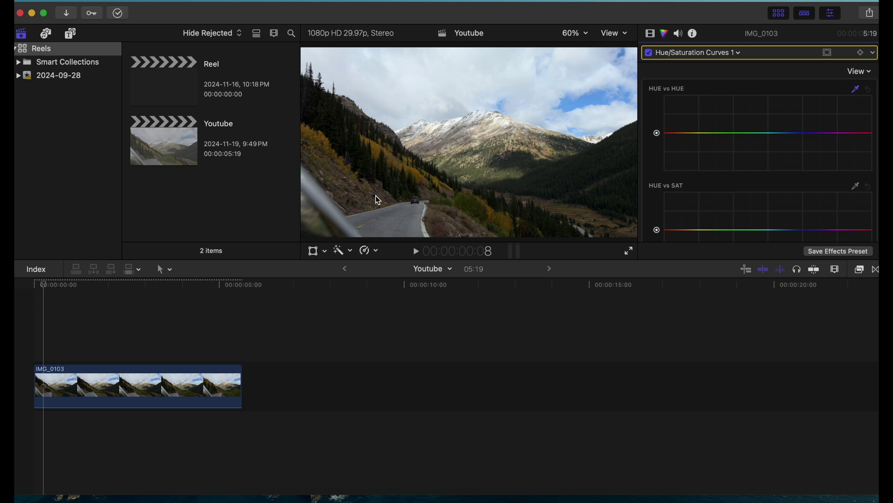
{"action": "left_click", "coordinate": [498, 161]}
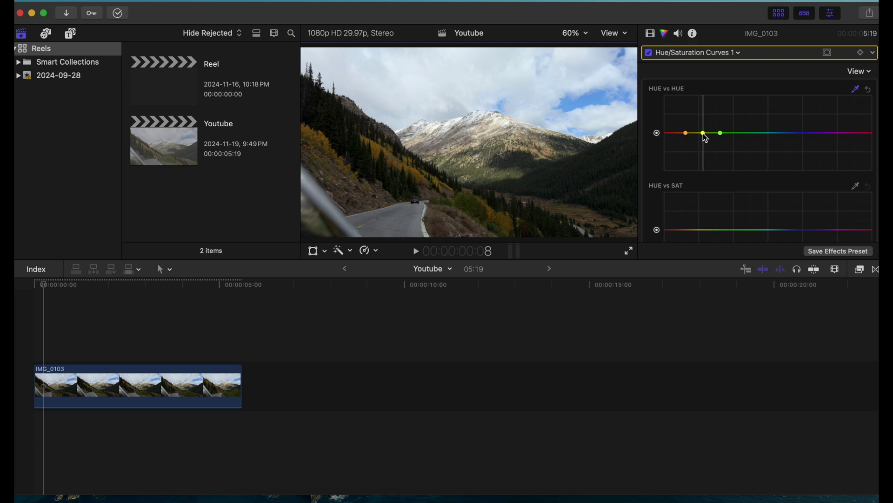
{"action": "mouse_move", "coordinate": [703, 134]}
{"action": "left_mouse_down"}
{"action": "mouse_move", "coordinate": [702, 119]}
{"action": "mouse_move", "coordinate": [705, 150]}
{"action": "left_mouse_up"}
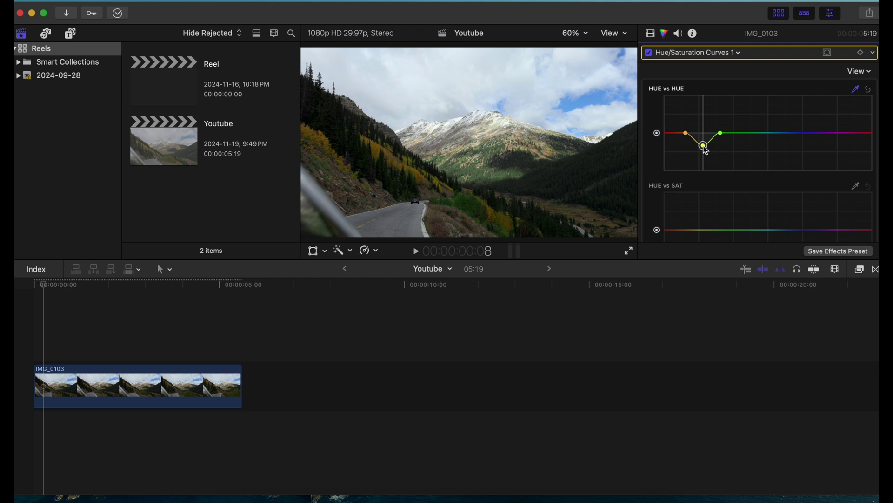
{"action": "left_click_drag", "start_coordinate": [706, 150], "coordinate": [699, 132]}
{"action": "left_click", "coordinate": [720, 134]}
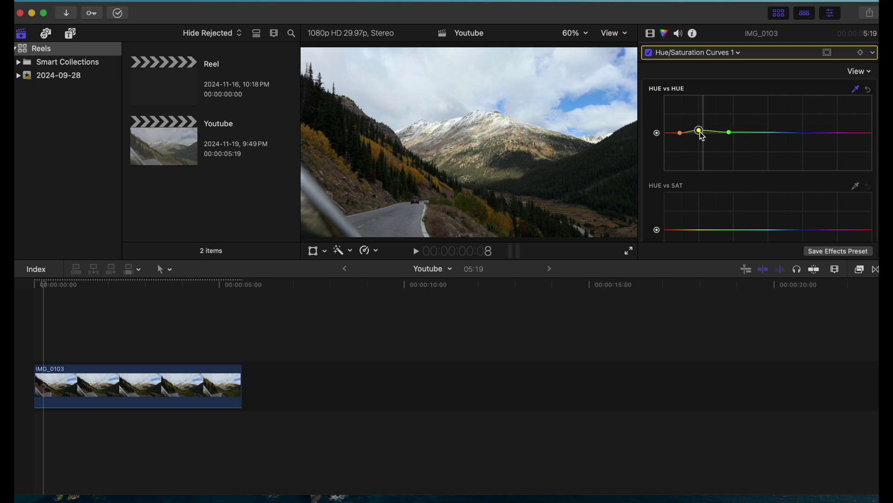
Sample a picture colour onto Hue vs Sat and adjust that hue's saturation
{"action": "left_click", "coordinate": [855, 186]}
{"action": "left_click", "coordinate": [487, 171]}
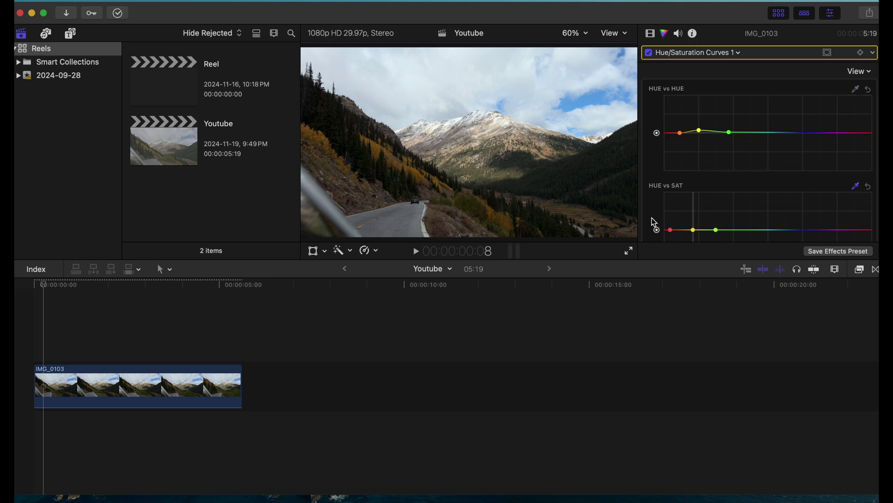
{"action": "scroll", "coordinate": [698, 200], "scroll_direction": "down", "scroll_amount": 3}
{"action": "mouse_move", "coordinate": [693, 162]}
{"action": "left_mouse_down"}
{"action": "mouse_move", "coordinate": [692, 234]}
{"action": "mouse_move", "coordinate": [693, 137]}
{"action": "mouse_move", "coordinate": [695, 159]}
{"action": "left_mouse_up"}
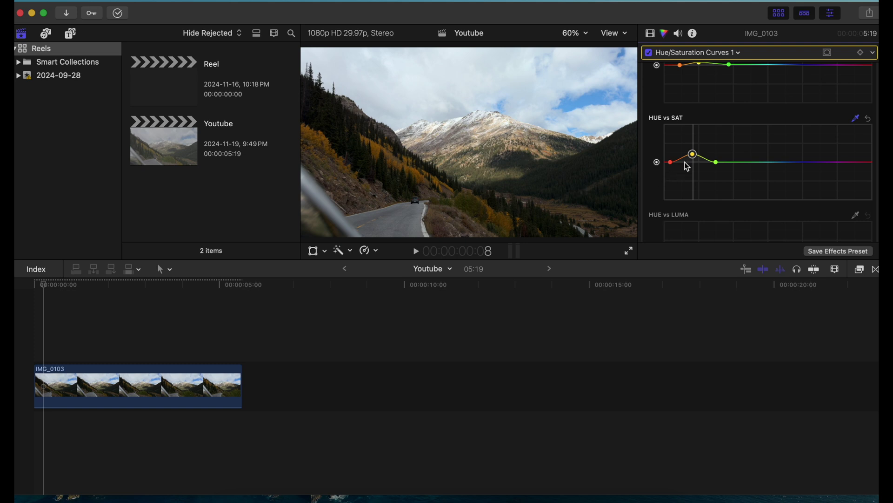
{"action": "left_click_drag", "start_coordinate": [690, 157], "coordinate": [688, 159]}
{"action": "scroll", "coordinate": [729, 180], "scroll_direction": "down", "scroll_amount": 5}
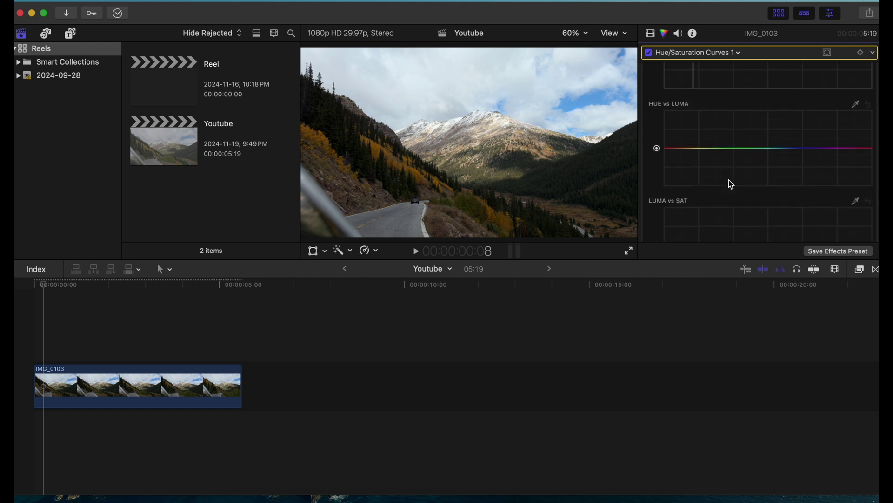
Sample a colour onto Hue vs Luma, brighten it, then reset the curve to flat
{"action": "left_click", "coordinate": [858, 96]}
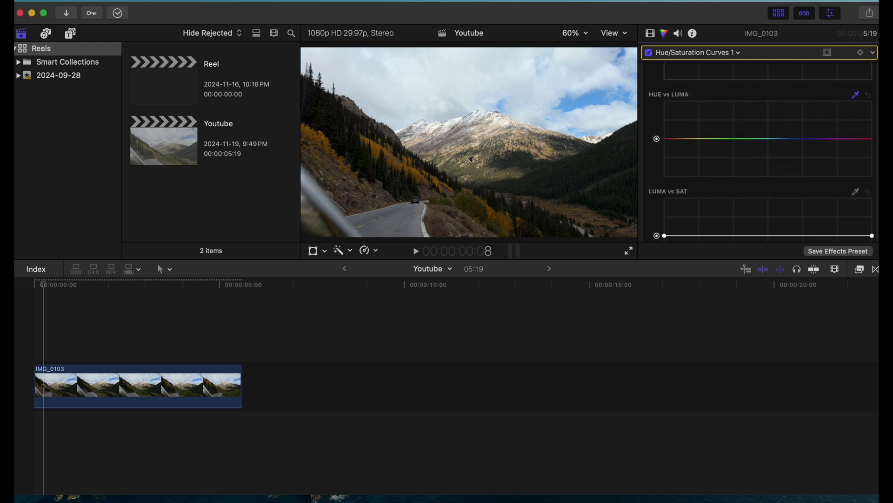
{"action": "left_click", "coordinate": [485, 158]}
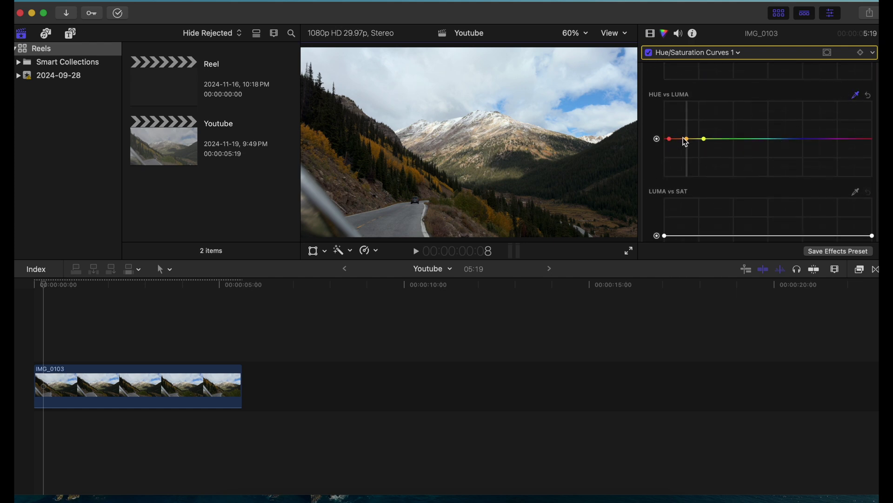
{"action": "mouse_move", "coordinate": [687, 142]}
{"action": "left_mouse_down"}
{"action": "mouse_move", "coordinate": [687, 128]}
{"action": "mouse_move", "coordinate": [689, 141]}
{"action": "left_mouse_up"}
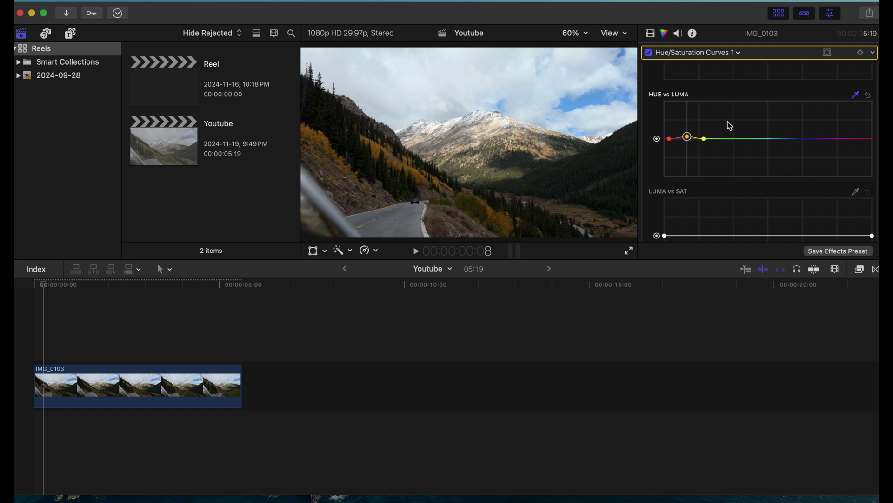
{"action": "left_click", "coordinate": [869, 96]}
In Color Wheels 2, shift the Midtones toward yellow-green
{"action": "scroll", "coordinate": [870, 100], "scroll_direction": "up", "scroll_amount": 1}
{"action": "key", "text": "cmd+6"}
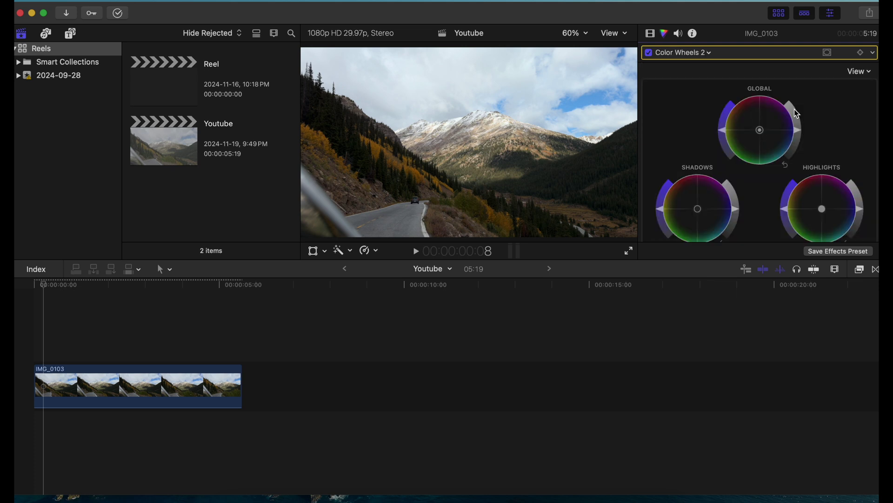
{"action": "scroll", "coordinate": [752, 177], "scroll_direction": "down", "scroll_amount": 3}
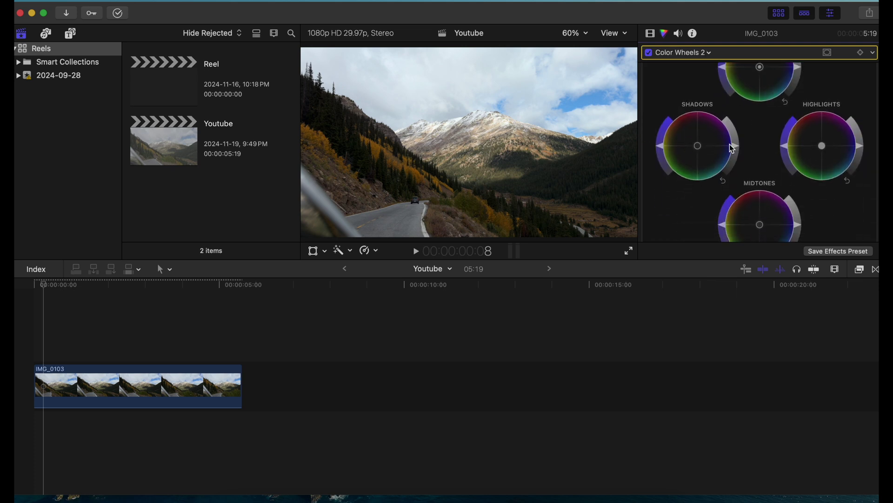
{"action": "scroll", "coordinate": [732, 149], "scroll_direction": "up", "scroll_amount": 3}
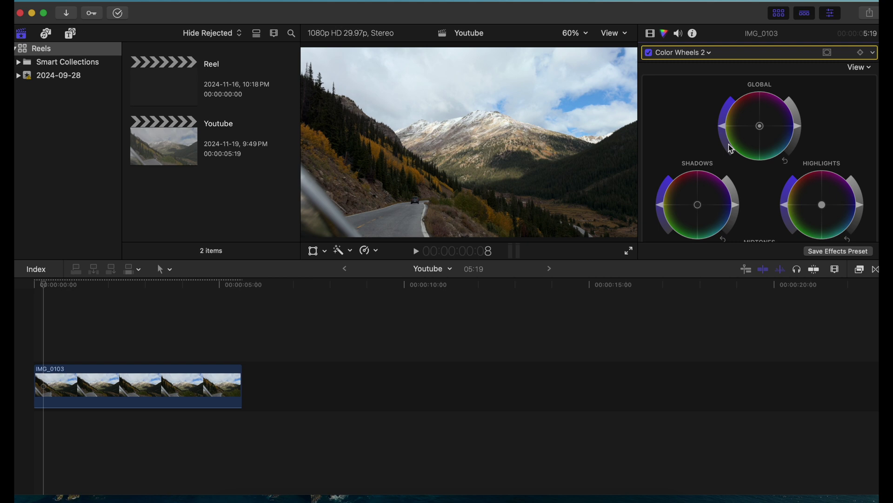
{"action": "scroll", "coordinate": [732, 149], "scroll_direction": "down", "scroll_amount": 3}
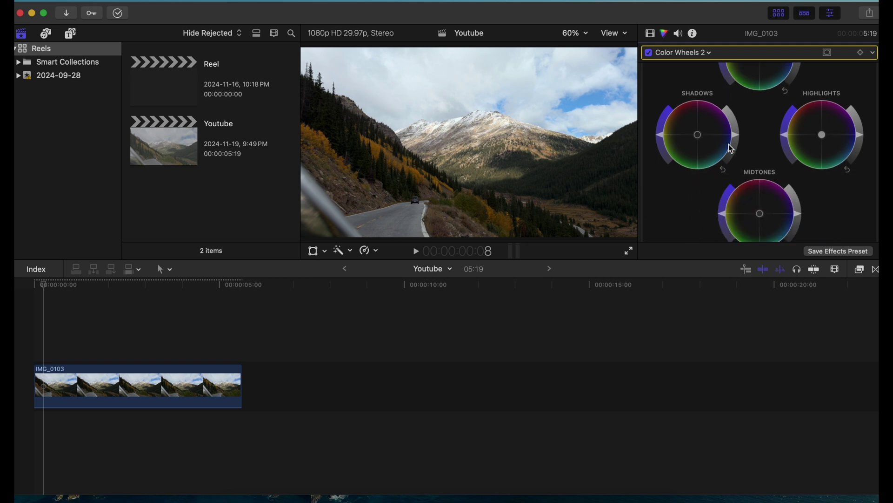
{"action": "scroll", "coordinate": [699, 139], "scroll_direction": "up", "scroll_amount": 1}
{"action": "scroll", "coordinate": [699, 139], "scroll_direction": "down", "scroll_amount": 2}
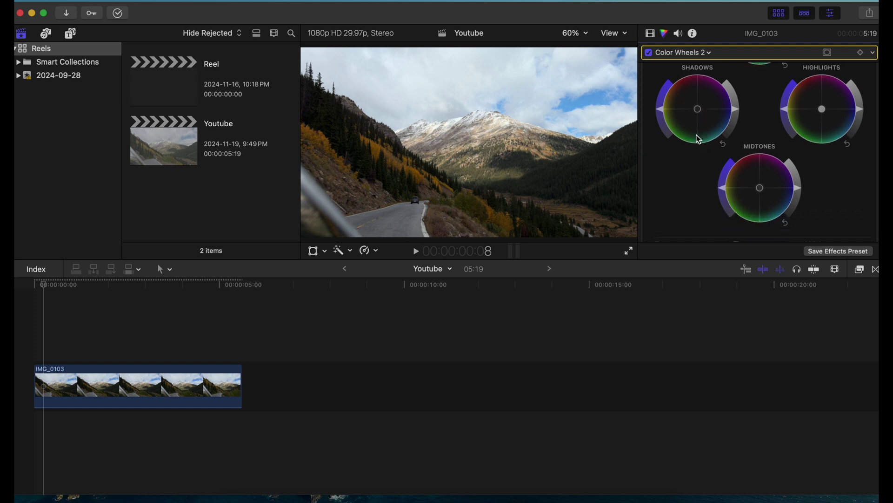
{"action": "left_click_drag", "start_coordinate": [761, 182], "coordinate": [760, 184]}
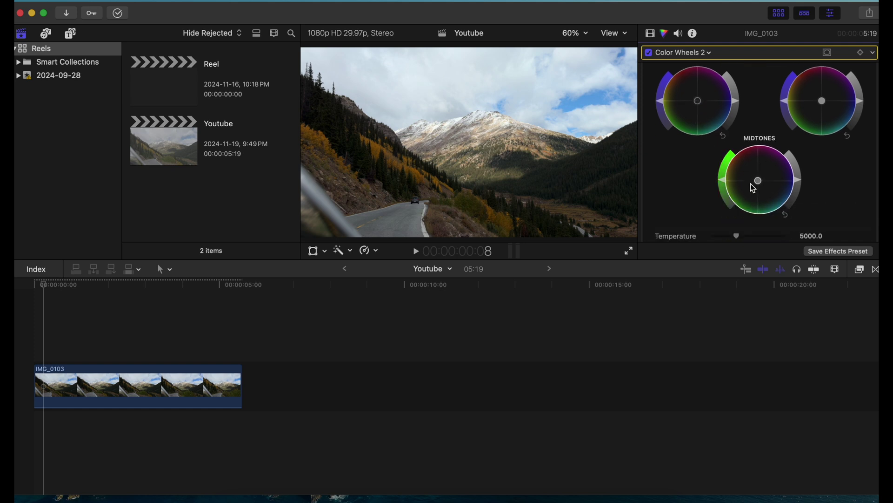
{"action": "mouse_move", "coordinate": [757, 183]}
{"action": "left_mouse_down"}
{"action": "mouse_move", "coordinate": [735, 189]}
{"action": "mouse_move", "coordinate": [743, 188]}
{"action": "left_mouse_up"}
{"action": "mouse_move", "coordinate": [737, 192]}
{"action": "left_mouse_down"}
{"action": "mouse_move", "coordinate": [703, 212]}
{"action": "mouse_move", "coordinate": [738, 192]}
{"action": "left_mouse_up"}
Warm the Highlights toward orange and cool the Shadows toward cyan
{"action": "scroll", "coordinate": [837, 177], "scroll_direction": "up", "scroll_amount": 4}
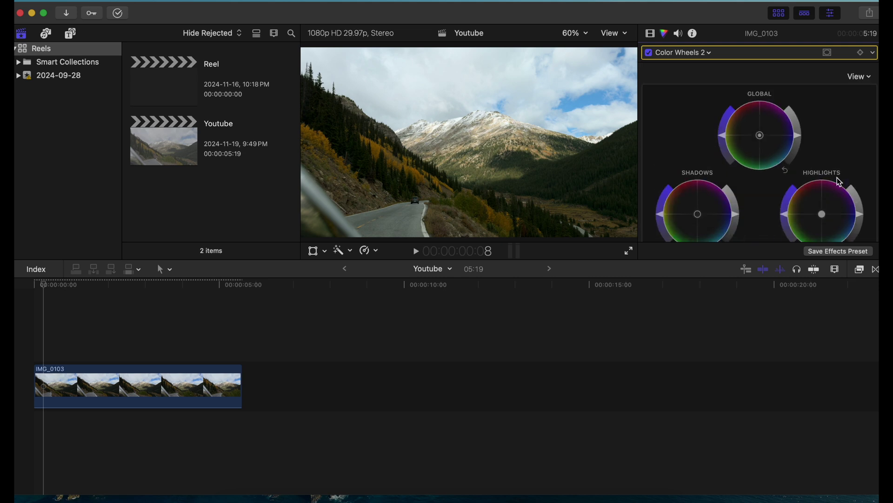
{"action": "scroll", "coordinate": [839, 182], "scroll_direction": "down", "scroll_amount": 3}
{"action": "scroll", "coordinate": [837, 183], "scroll_direction": "up", "scroll_amount": 3}
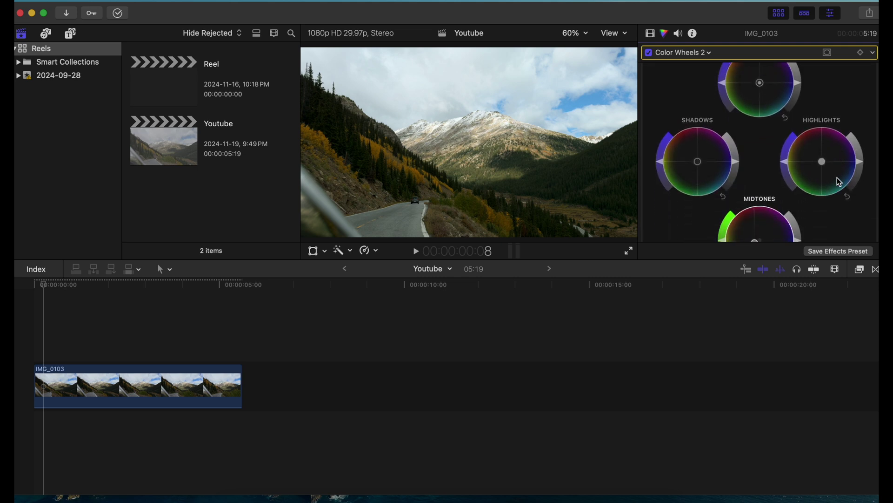
{"action": "left_click_drag", "start_coordinate": [822, 183], "coordinate": [820, 185]}
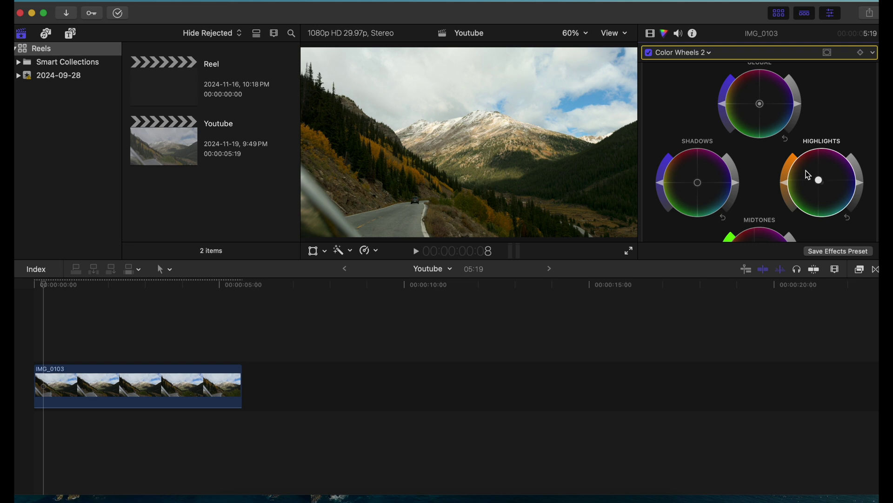
{"action": "mouse_move", "coordinate": [808, 175]}
{"action": "left_mouse_down"}
{"action": "mouse_move", "coordinate": [783, 155]}
{"action": "mouse_move", "coordinate": [801, 176]}
{"action": "left_mouse_up"}
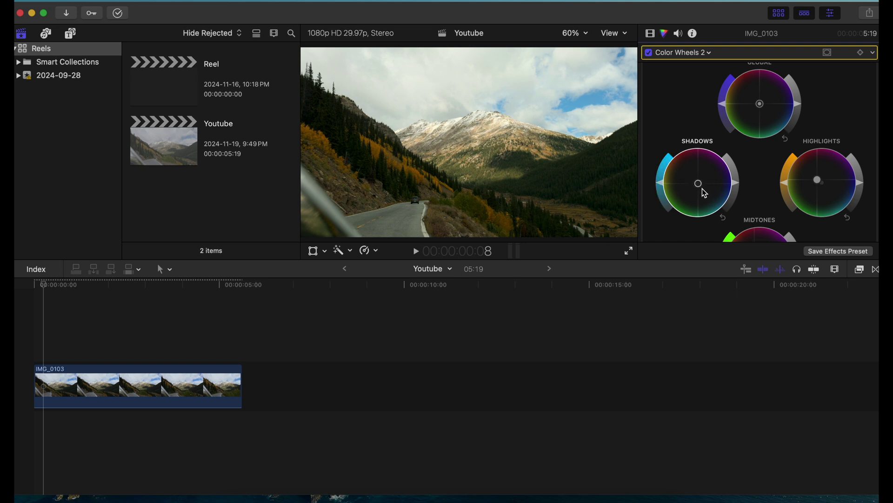
{"action": "mouse_move", "coordinate": [705, 194]}
{"action": "left_mouse_down"}
{"action": "mouse_move", "coordinate": [721, 238]}
{"action": "mouse_move", "coordinate": [708, 202]}
{"action": "left_mouse_up"}
Move Color Wheels 2 above Hue/Saturation Curves 1 in the video effects list
{"action": "scroll", "coordinate": [708, 203], "scroll_direction": "up", "scroll_amount": 3}
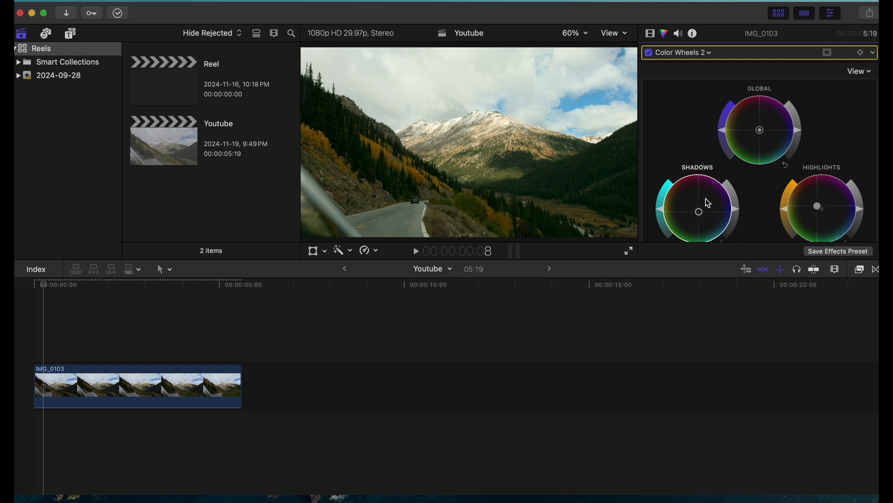
{"action": "left_click", "coordinate": [652, 33]}
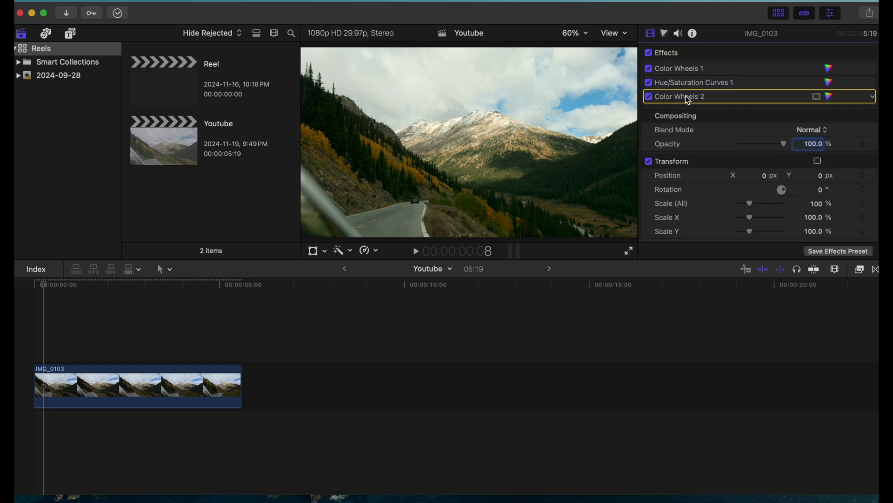
{"action": "left_click_drag", "start_coordinate": [686, 96], "coordinate": [683, 81]}
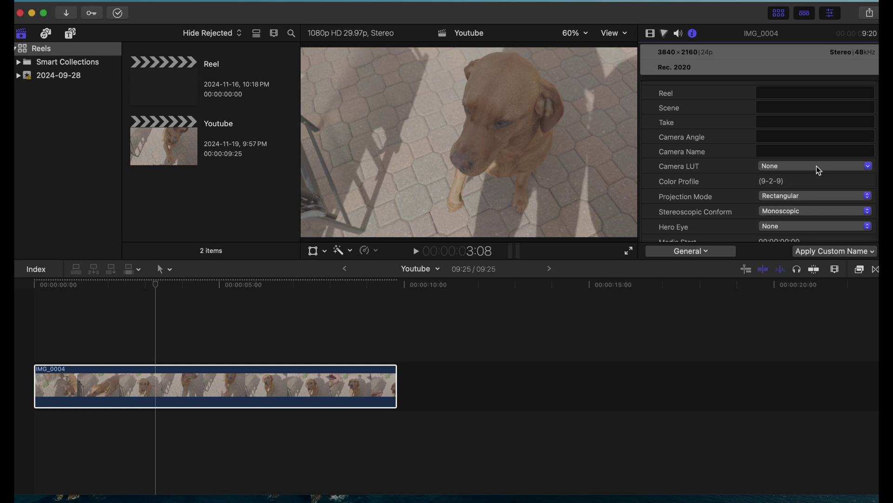
Set IMG_0004's Camera LUT to Apple Log, park the playhead near 6:28, and show the luma waveform
{"action": "left_click", "coordinate": [819, 170]}
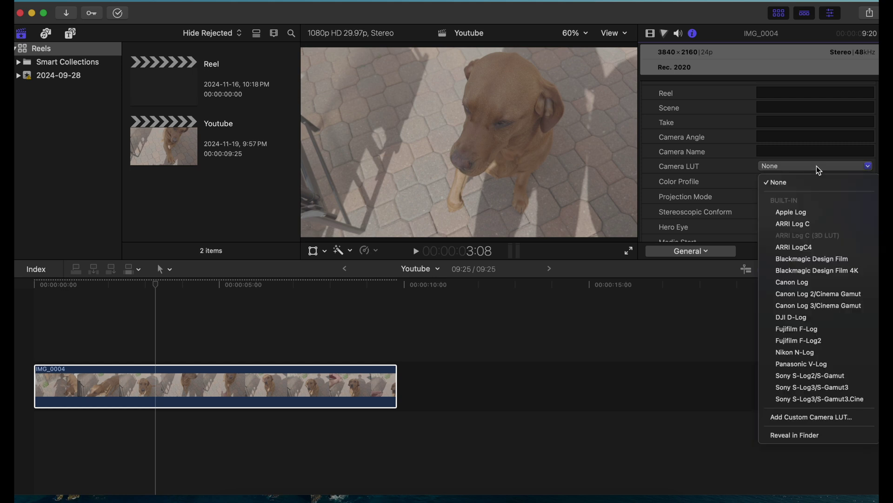
{"action": "left_click", "coordinate": [831, 214]}
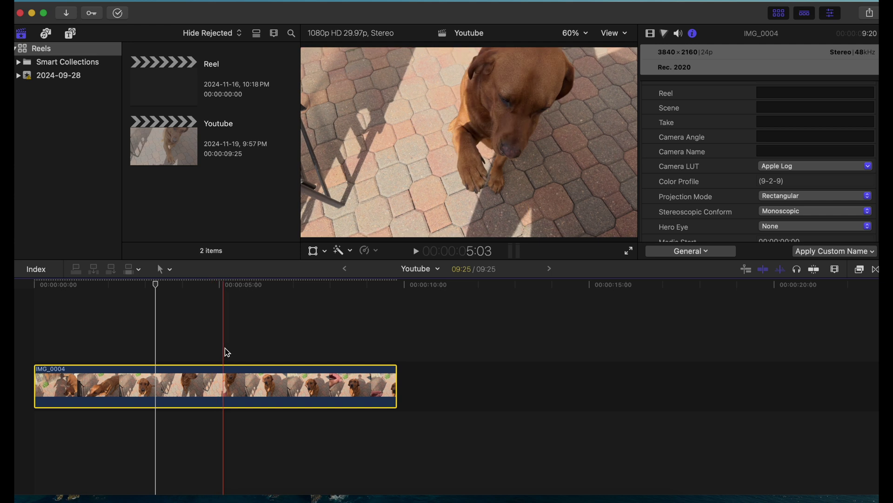
{"action": "left_click", "coordinate": [289, 342]}
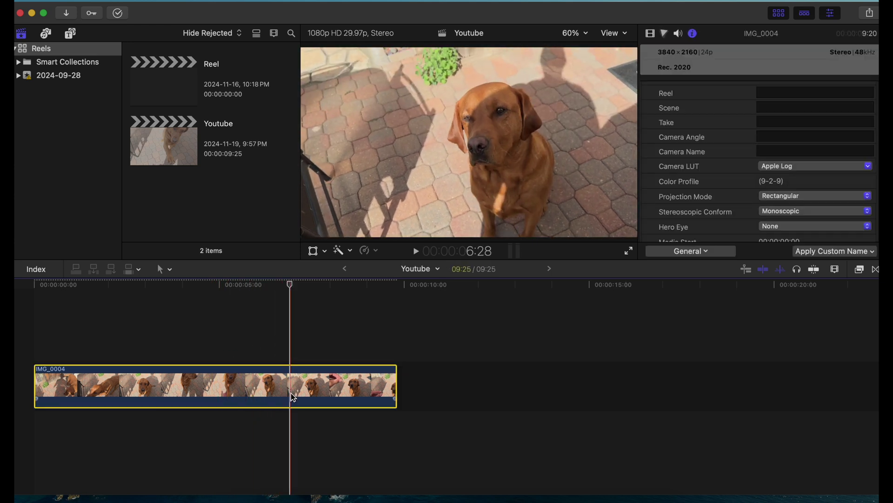
{"action": "key", "text": "super+7"}
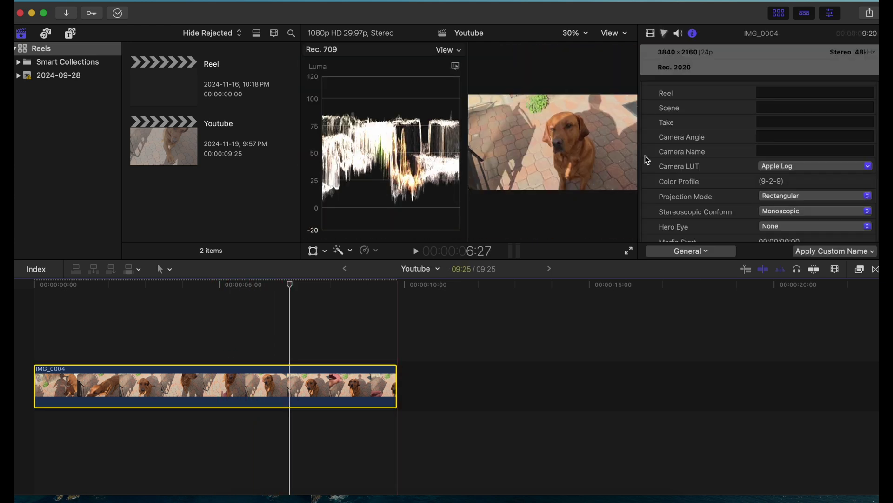
Add a Color Wheels correction to IMG_0004 and raise its Highlights brightness
{"action": "left_click", "coordinate": [664, 34]}
{"action": "left_click", "coordinate": [686, 53]}
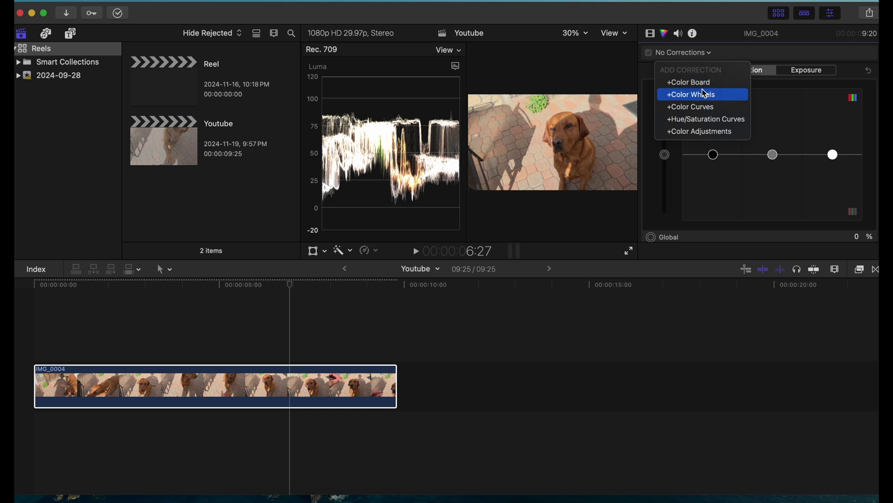
{"action": "left_click", "coordinate": [706, 94]}
{"action": "scroll", "coordinate": [748, 160], "scroll_direction": "down", "scroll_amount": 2}
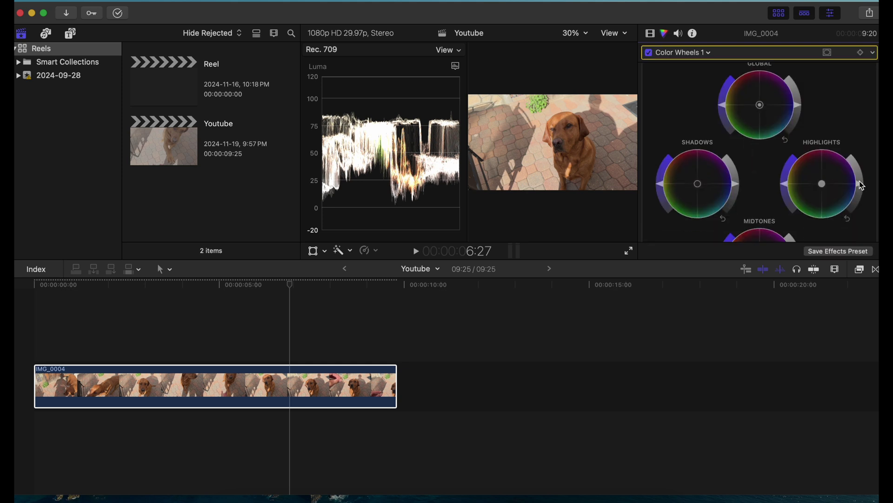
{"action": "left_click_drag", "start_coordinate": [861, 186], "coordinate": [858, 172]}
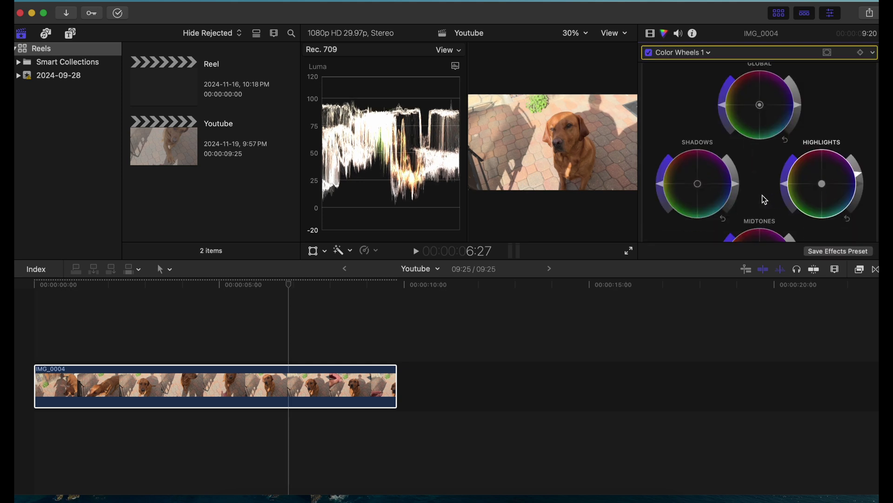
Select the Shadows wheel, hide the scopes, and toggle Color Wheels 1 off and on
{"action": "left_click", "coordinate": [736, 188]}
{"action": "scroll", "coordinate": [733, 186], "scroll_direction": "up", "scroll_amount": 2}
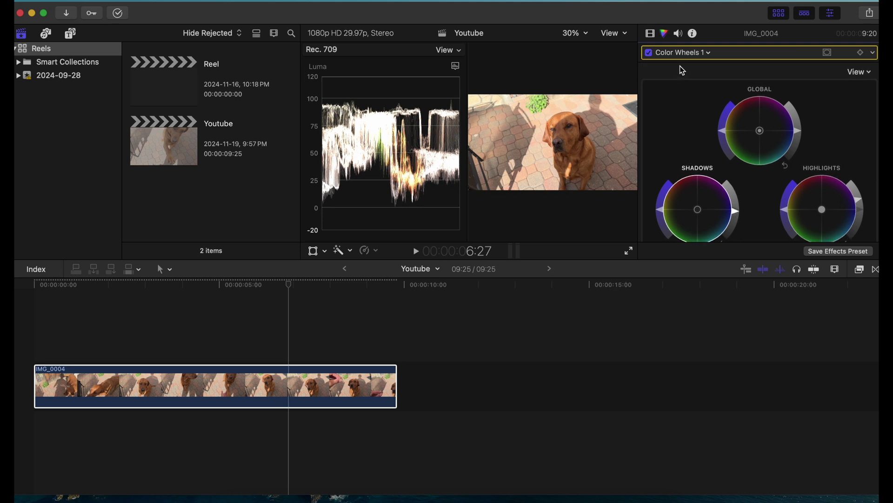
{"action": "key", "text": "super+7"}
{"action": "left_click", "coordinate": [649, 53]}
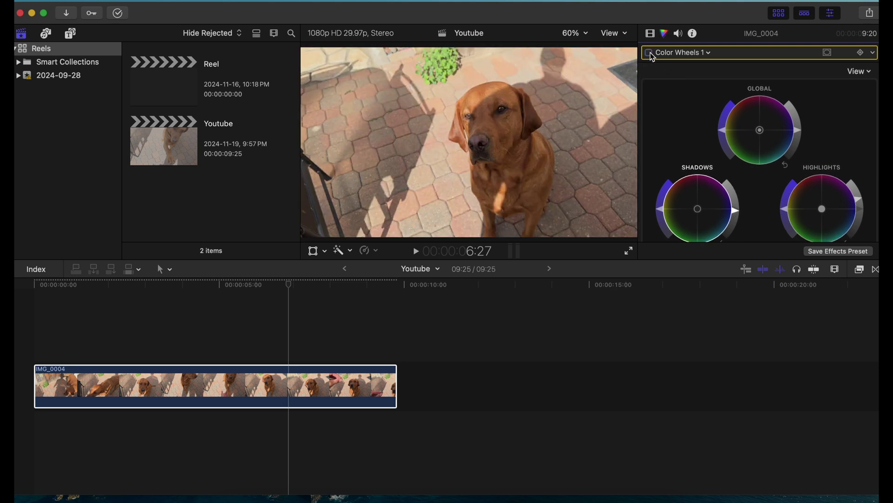
{"action": "left_click", "coordinate": [649, 53]}
{"action": "left_click", "coordinate": [649, 53]}
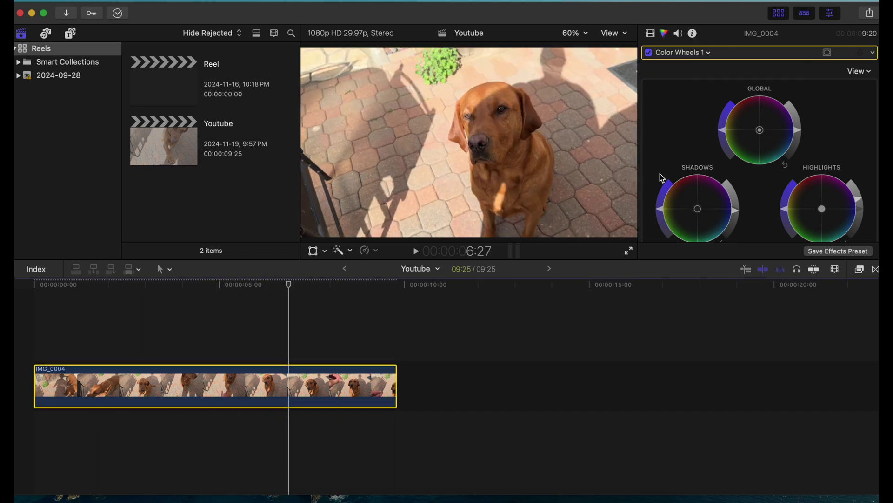
Nudge the Color Wheels 1 midtone tint slightly
{"action": "scroll", "coordinate": [703, 186], "scroll_direction": "down", "scroll_amount": 3}
{"action": "scroll", "coordinate": [703, 187], "scroll_direction": "down", "scroll_amount": 2}
{"action": "scroll", "coordinate": [702, 186], "scroll_direction": "up", "scroll_amount": 4}
{"action": "scroll", "coordinate": [702, 186], "scroll_direction": "down", "scroll_amount": 3}
{"action": "scroll", "coordinate": [703, 186], "scroll_direction": "up", "scroll_amount": 2}
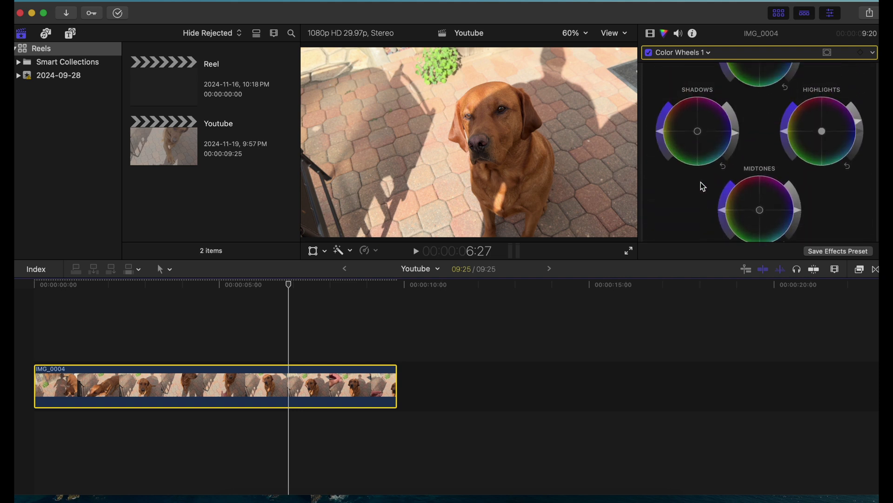
{"action": "left_click", "coordinate": [759, 210]}
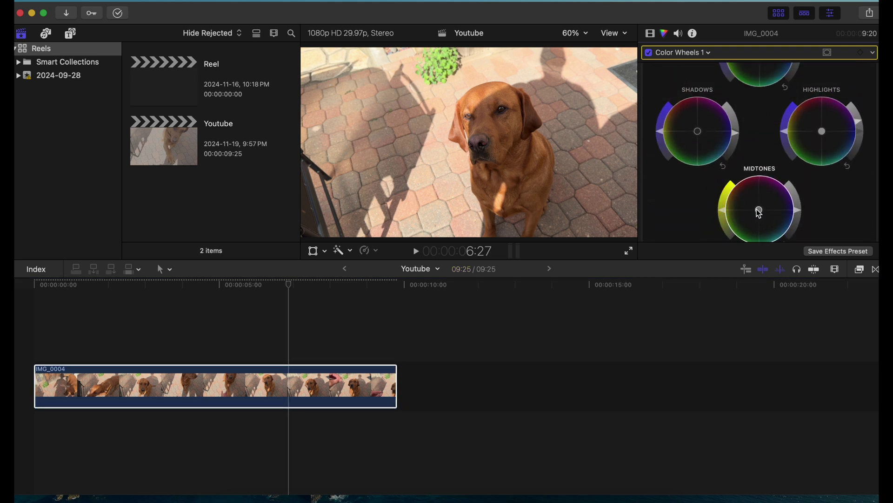
{"action": "left_click_drag", "start_coordinate": [759, 214], "coordinate": [757, 220]}
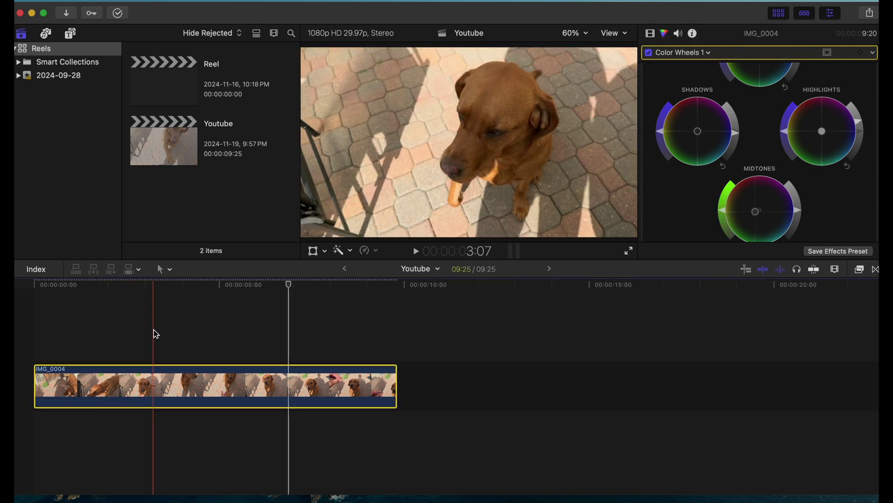
Move the playhead to another frame of the dog clip and nudge the shadows tint
{"action": "left_click", "coordinate": [154, 330]}
{"action": "scroll", "coordinate": [744, 204], "scroll_direction": "down", "scroll_amount": 3}
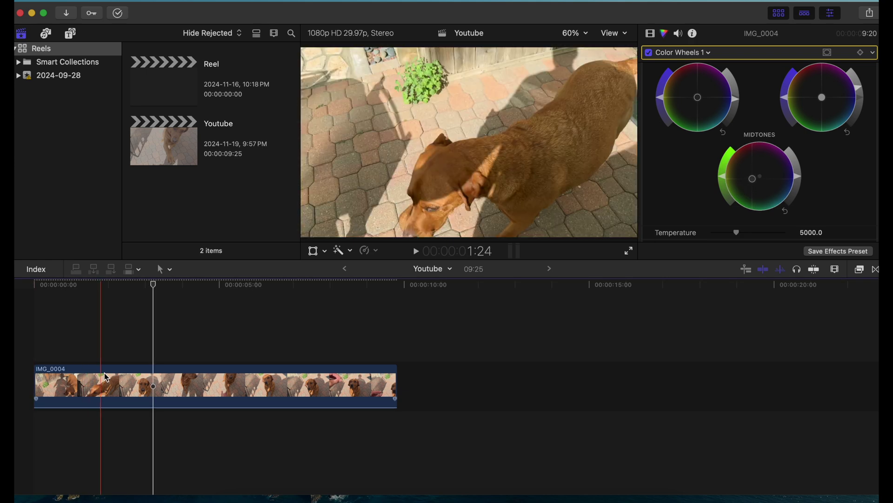
{"action": "left_click", "coordinate": [299, 368]}
{"action": "scroll", "coordinate": [693, 187], "scroll_direction": "up", "scroll_amount": 5}
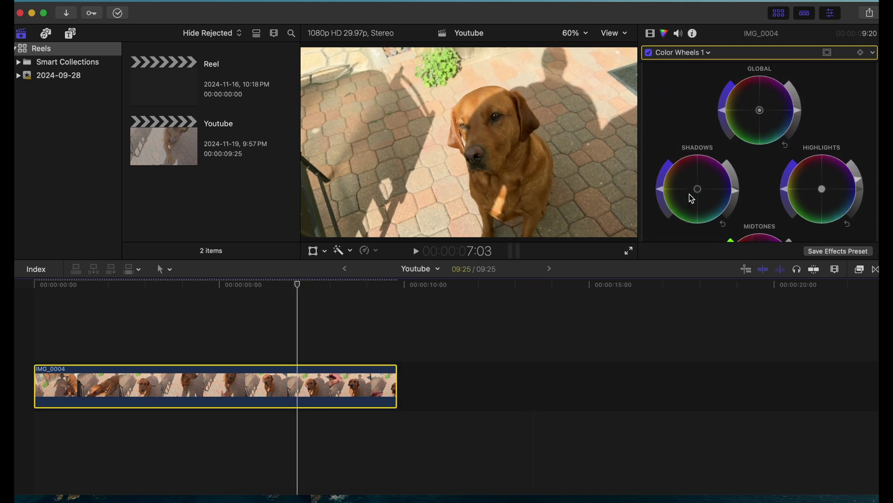
{"action": "left_click_drag", "start_coordinate": [699, 179], "coordinate": [712, 192]}
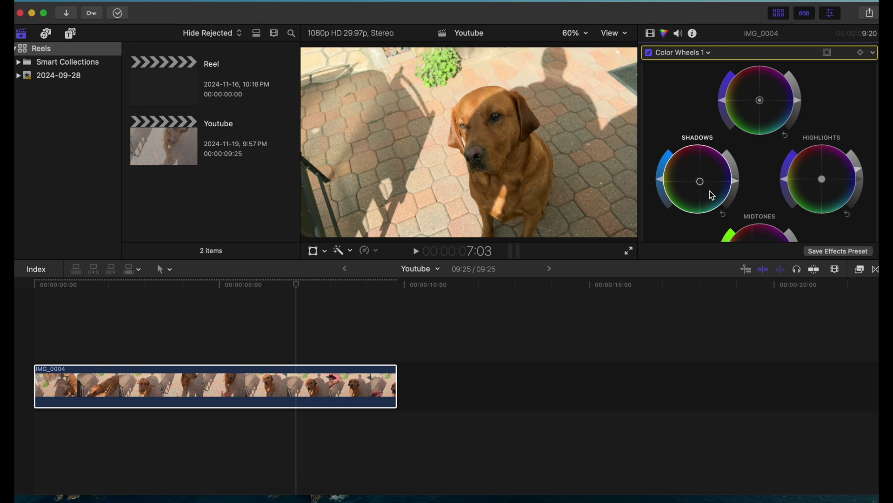
Toggle the Color Wheels 1 grade off and on to compare before and after
{"action": "scroll", "coordinate": [711, 193], "scroll_direction": "up", "scroll_amount": 3}
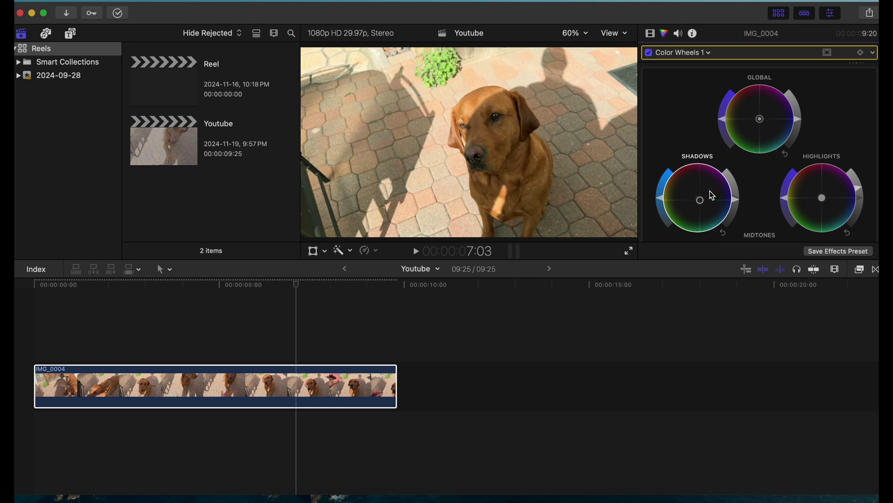
{"action": "left_click", "coordinate": [650, 53]}
{"action": "left_click", "coordinate": [649, 53]}
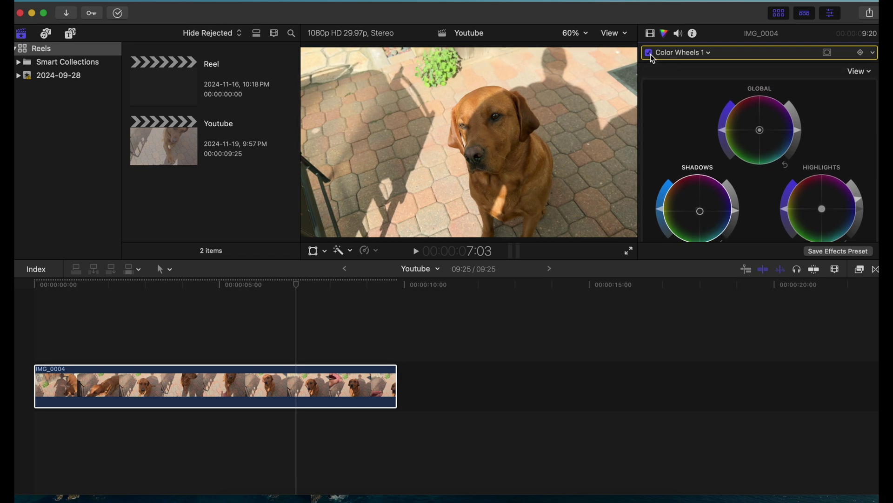
{"action": "left_click", "coordinate": [651, 54]}
Re-enable Color Wheels 1 and add a Hue/Saturation Curves correction to IMG_0004
{"action": "left_click", "coordinate": [650, 54]}
{"action": "left_click", "coordinate": [681, 53]}
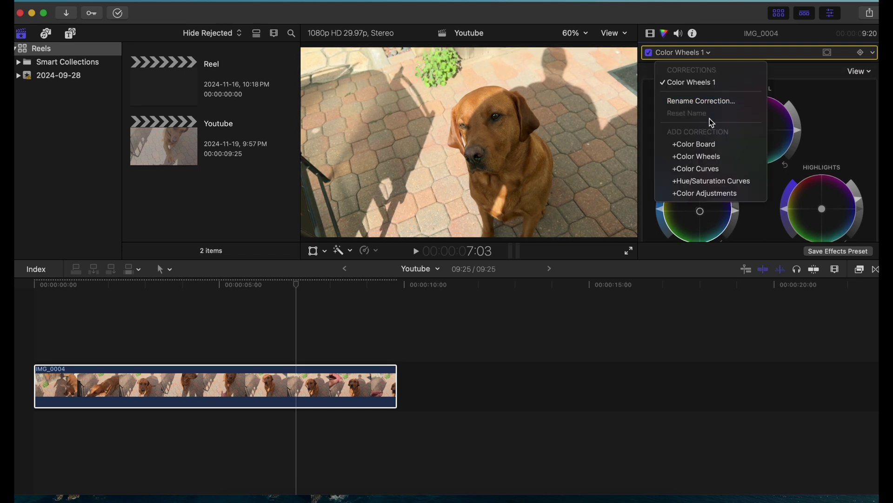
{"action": "left_click", "coordinate": [718, 185]}
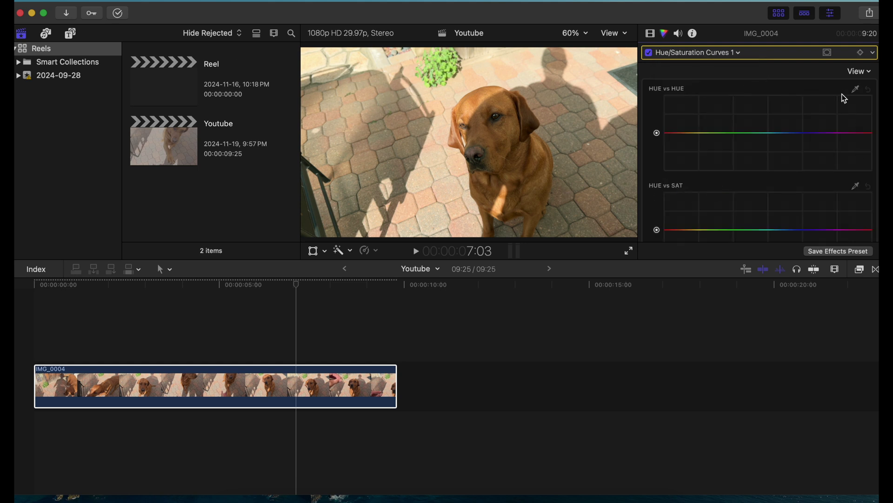
Sample the green plant onto HUE vs HUE and lift its point to shift the hue
{"action": "left_click", "coordinate": [855, 89]}
{"action": "left_click", "coordinate": [443, 58]}
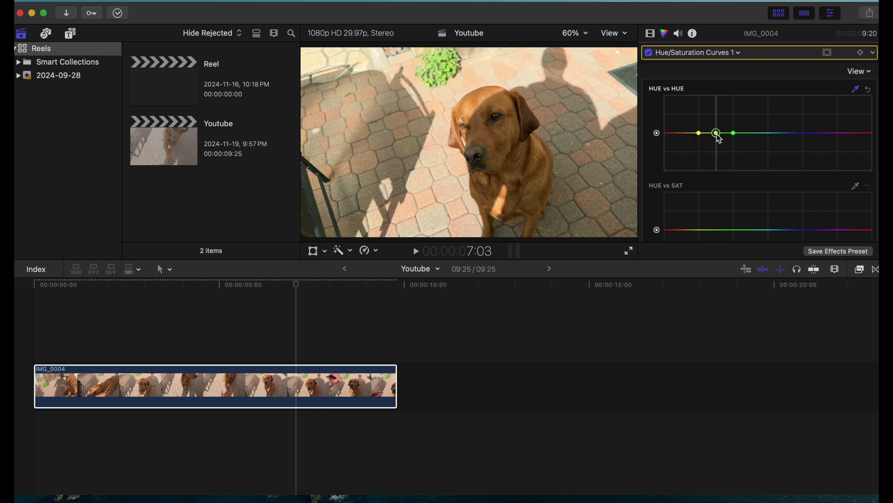
{"action": "mouse_move", "coordinate": [717, 134]}
{"action": "left_mouse_down"}
{"action": "mouse_move", "coordinate": [715, 142]}
{"action": "mouse_move", "coordinate": [714, 130]}
{"action": "mouse_move", "coordinate": [694, 134]}
{"action": "mouse_move", "coordinate": [712, 130]}
{"action": "left_mouse_up"}
{"action": "left_click", "coordinate": [699, 133]}
{"action": "left_click", "coordinate": [652, 34]}
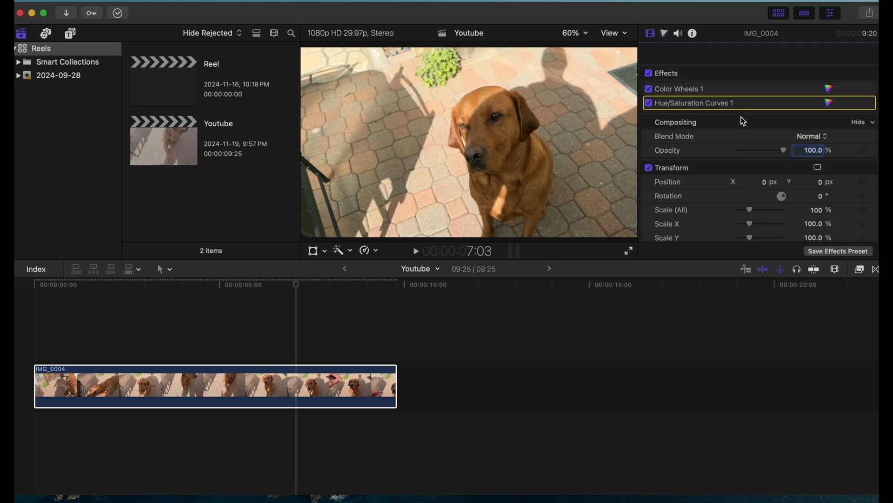
Delete Hue/Saturation Curves 1 and Color Wheels 1 from IMG_0004, then show the Effects browser
{"action": "left_click", "coordinate": [203, 380]}
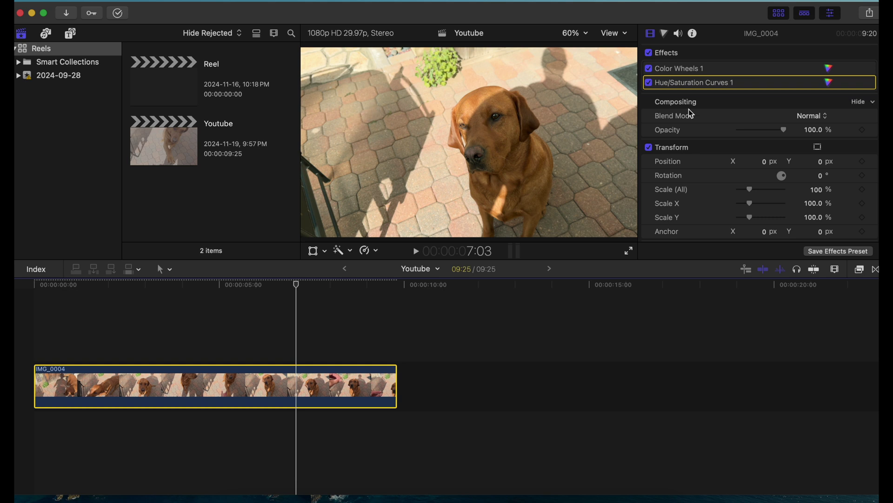
{"action": "scroll", "coordinate": [726, 113], "scroll_direction": "up", "scroll_amount": 3}
{"action": "scroll", "coordinate": [749, 94], "scroll_direction": "up", "scroll_amount": 1}
{"action": "left_click", "coordinate": [758, 89]}
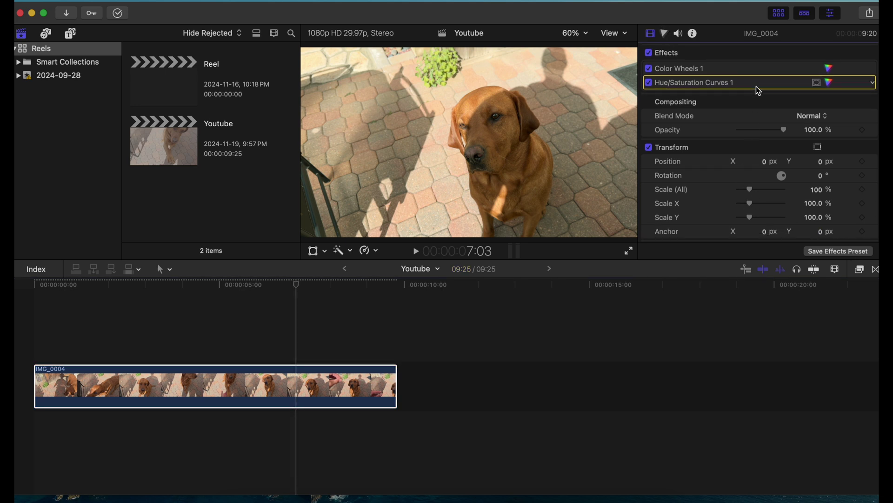
{"action": "key", "text": "Delete"}
{"action": "left_click", "coordinate": [735, 69]}
{"action": "key", "text": "Delete"}
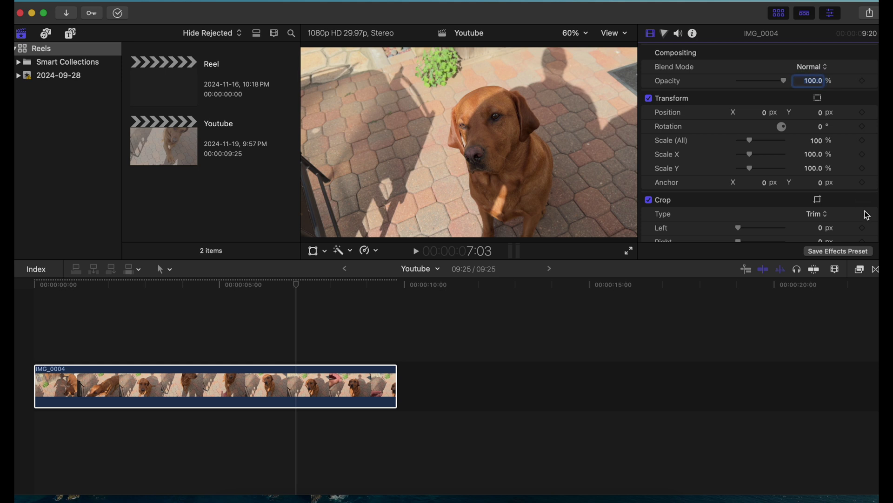
{"action": "left_click", "coordinate": [860, 270]}
Search effects for 'lut' and apply Custom LUT to IMG_0004
{"action": "left_click", "coordinate": [797, 486]}
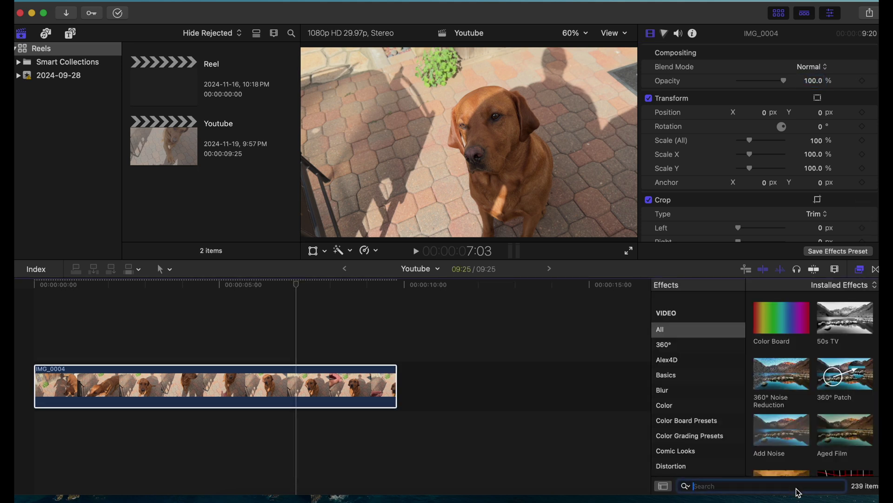
{"action": "type", "text": "lut"}
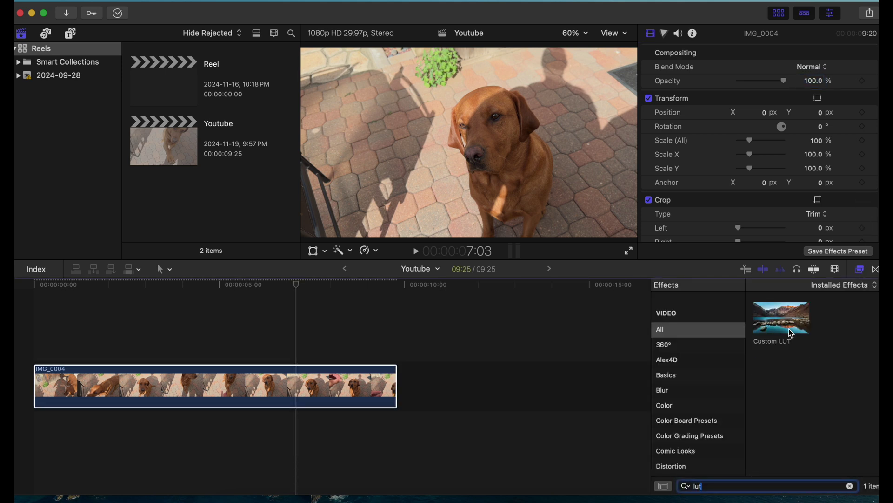
{"action": "left_click_drag", "start_coordinate": [791, 333], "coordinate": [356, 384]}
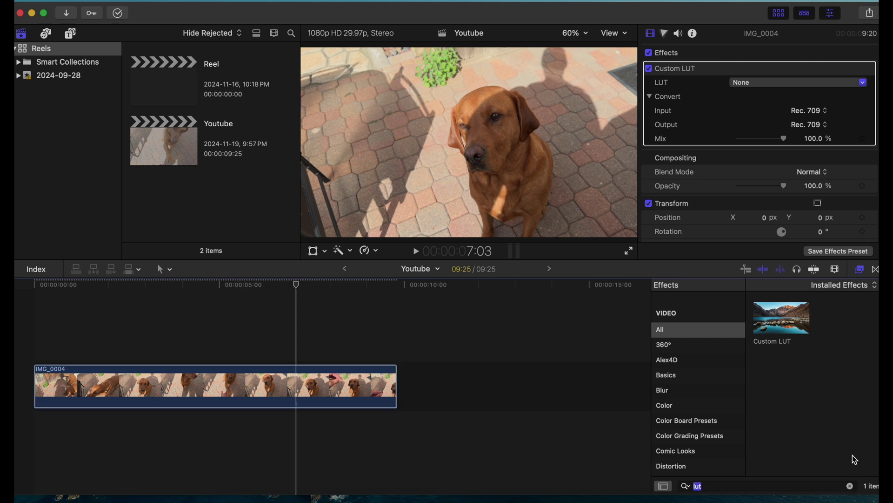
{"action": "left_click", "coordinate": [850, 486]}
{"action": "left_click", "coordinate": [860, 270]}
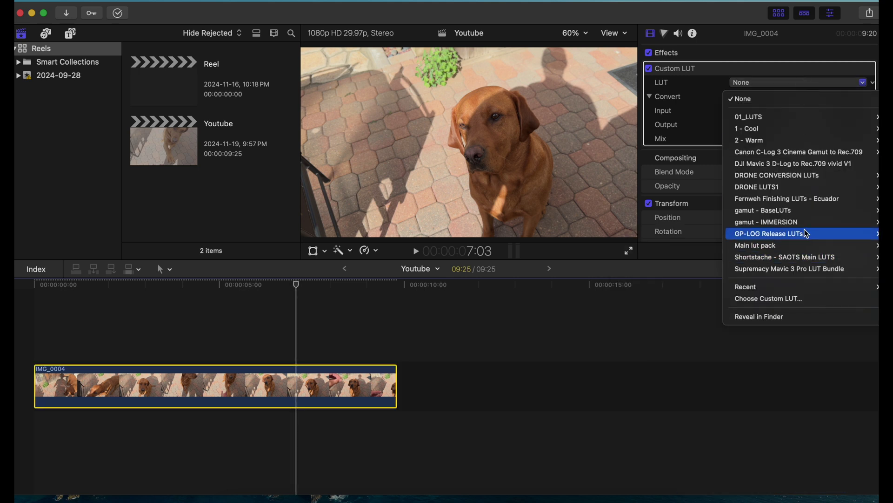
Choose the Solar Burn LUT and preview it on other frames
{"action": "mouse_move", "coordinate": [805, 222]}
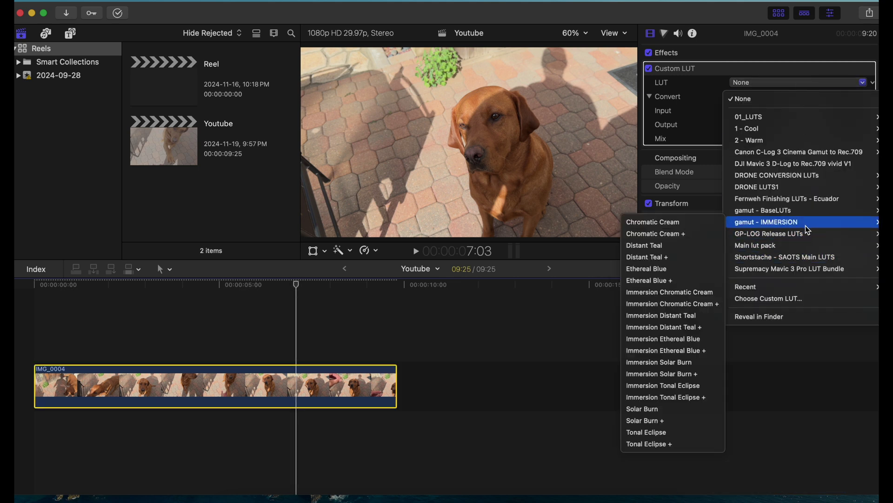
{"action": "left_click", "coordinate": [682, 409]}
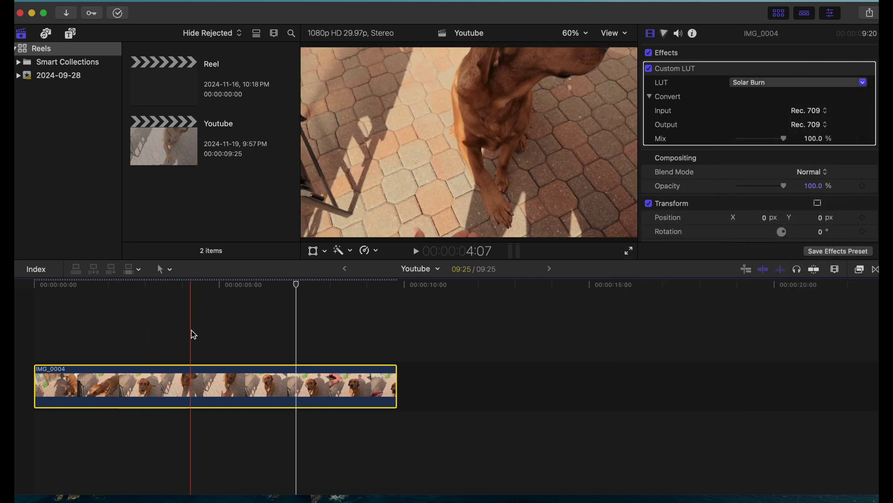
{"action": "left_click", "coordinate": [191, 334]}
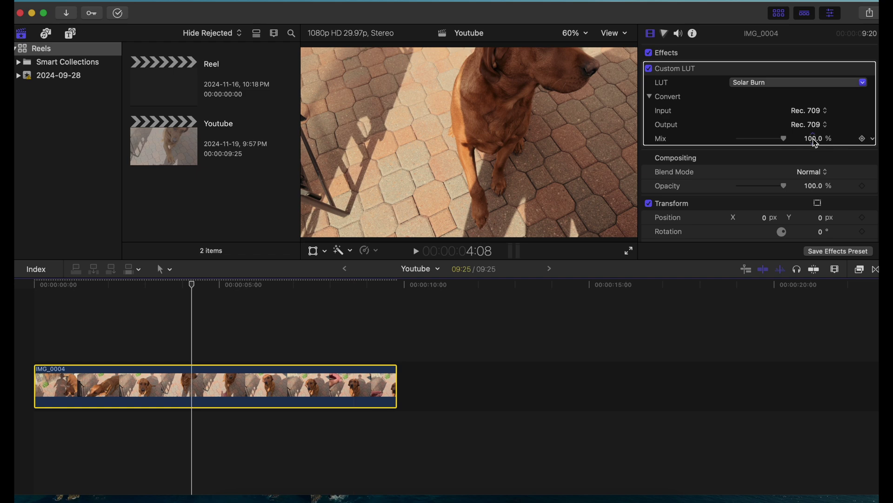
{"action": "key", "text": "XF86MonBrightnessDown"}
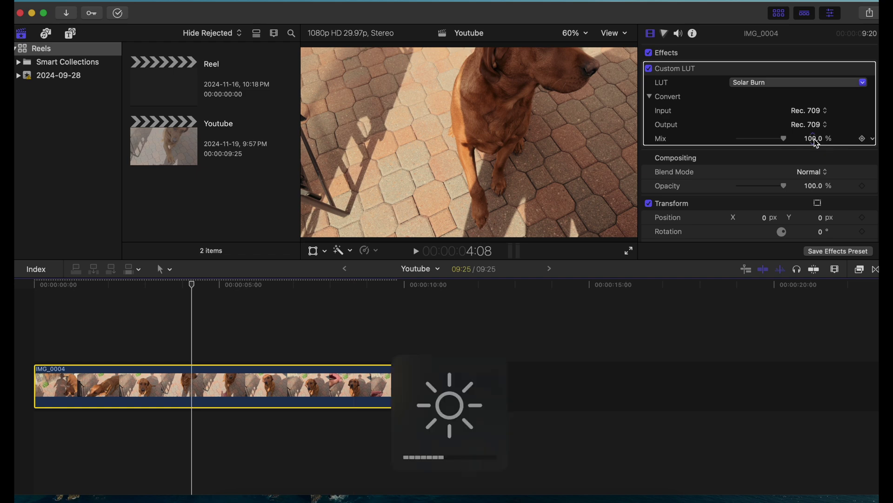
{"action": "left_click", "coordinate": [233, 364]}
At 7:26, commit a 50% LUT mix and toggle Custom LUT off and on to compare
{"action": "left_click", "coordinate": [236, 369]}
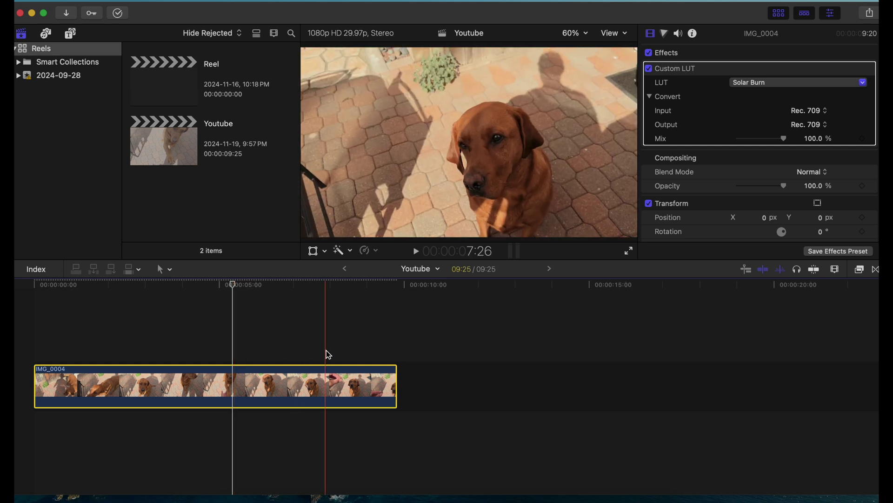
{"action": "left_click", "coordinate": [328, 382]}
{"action": "left_click", "coordinate": [813, 140]}
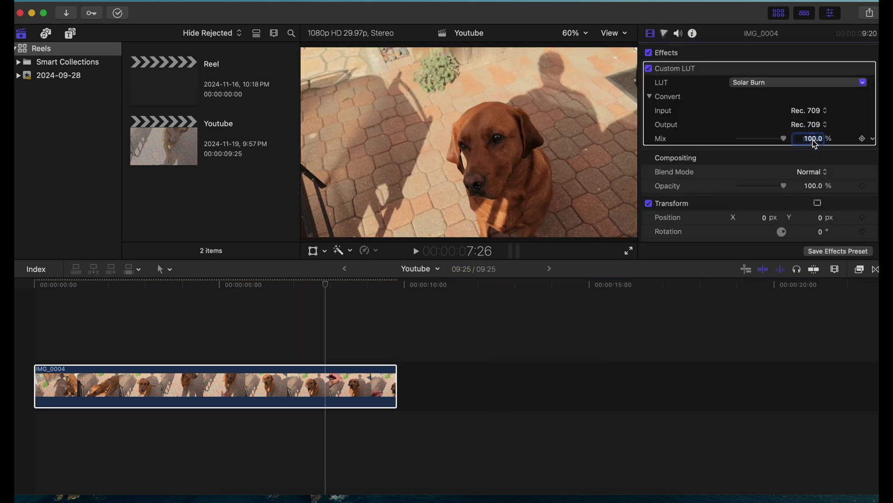
{"action": "key", "text": "Return"}
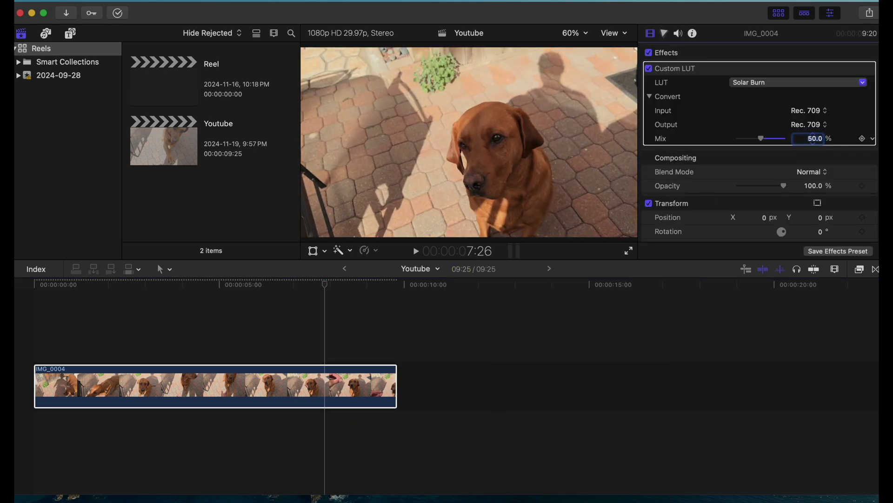
{"action": "left_click", "coordinate": [649, 69]}
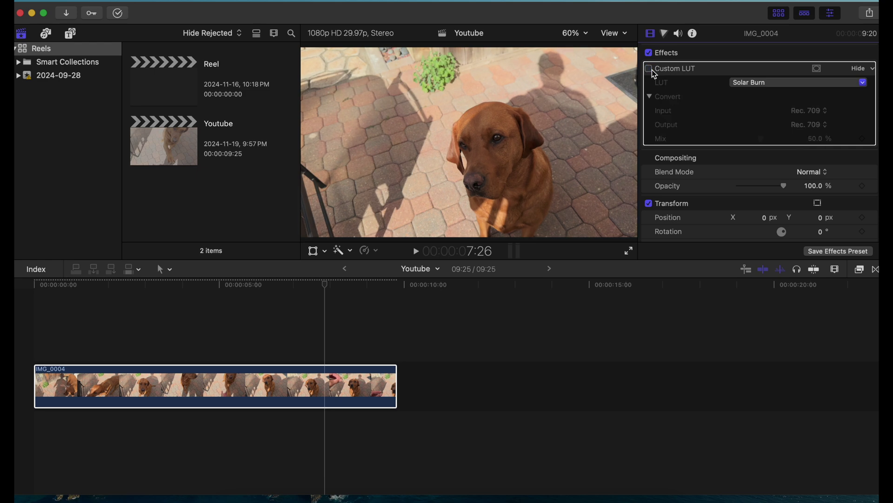
{"action": "left_click", "coordinate": [649, 68]}
{"action": "left_click", "coordinate": [649, 69]}
{"action": "left_click", "coordinate": [649, 69]}
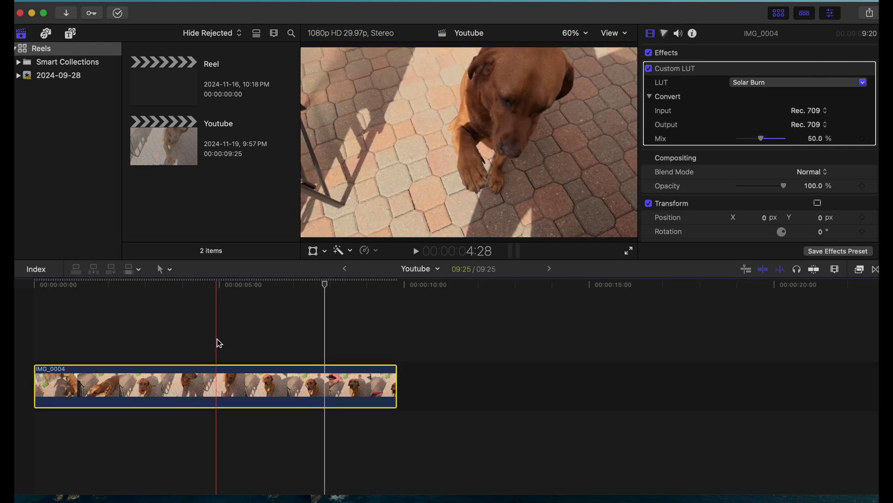
On a later frame, drag the mix lower, then re-enter the 50% mix value
{"action": "left_click", "coordinate": [328, 381]}
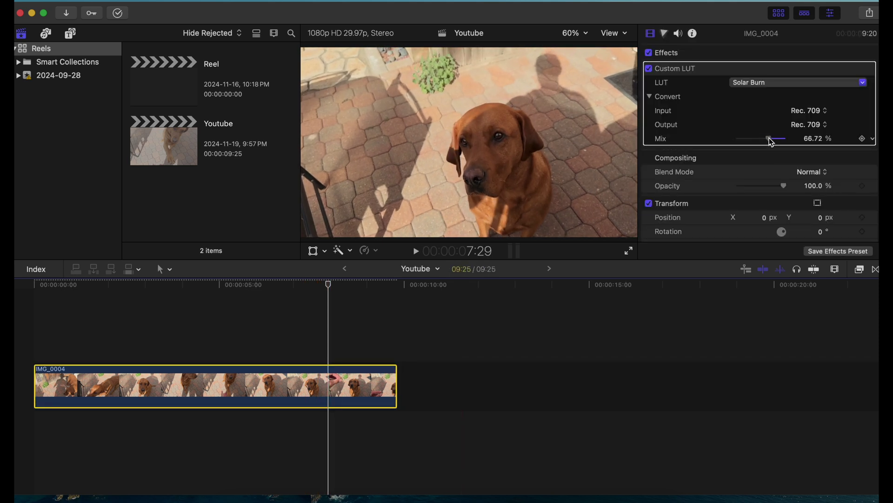
{"action": "left_click_drag", "start_coordinate": [775, 138], "coordinate": [740, 139]}
{"action": "left_click", "coordinate": [815, 139]}
{"action": "type", "text": "50.0"}
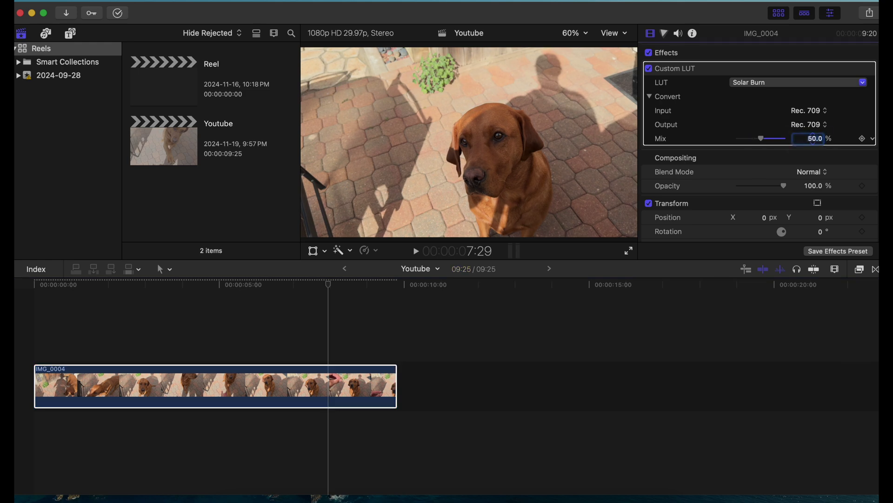
{"action": "key", "text": "Return"}
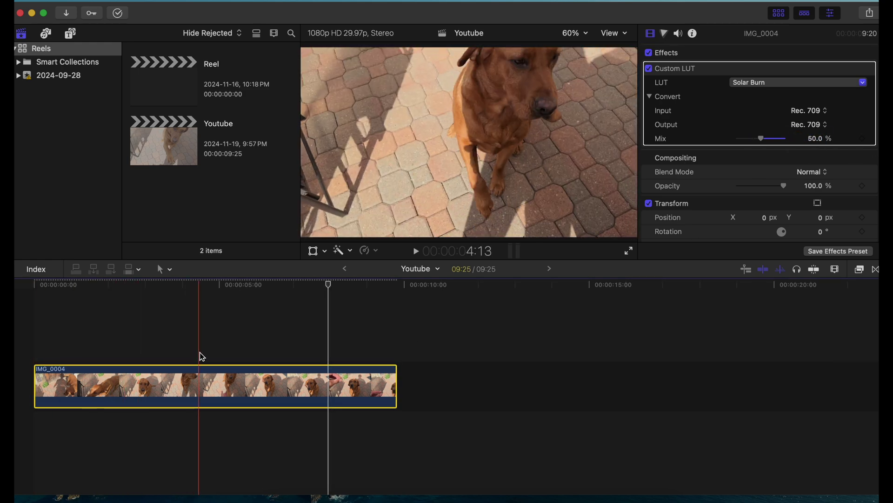